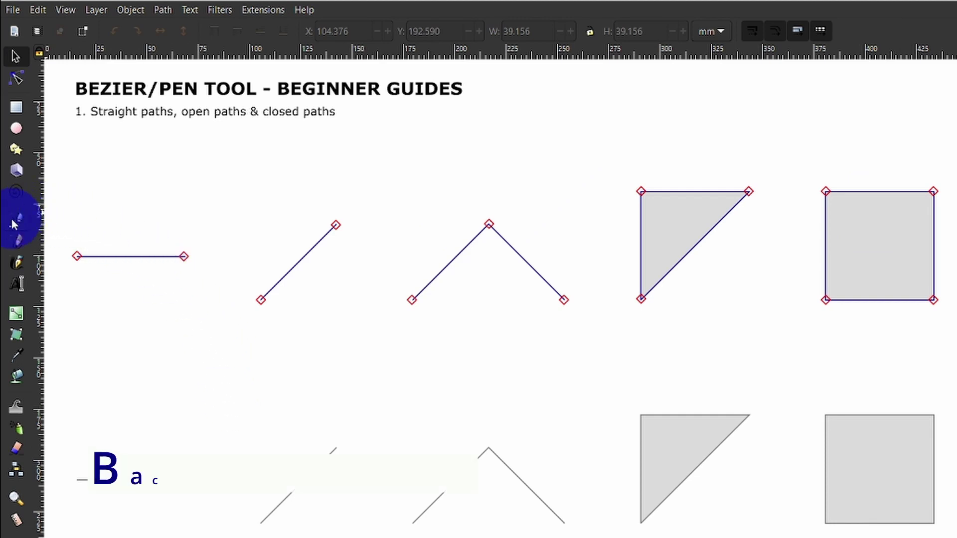
key("b")
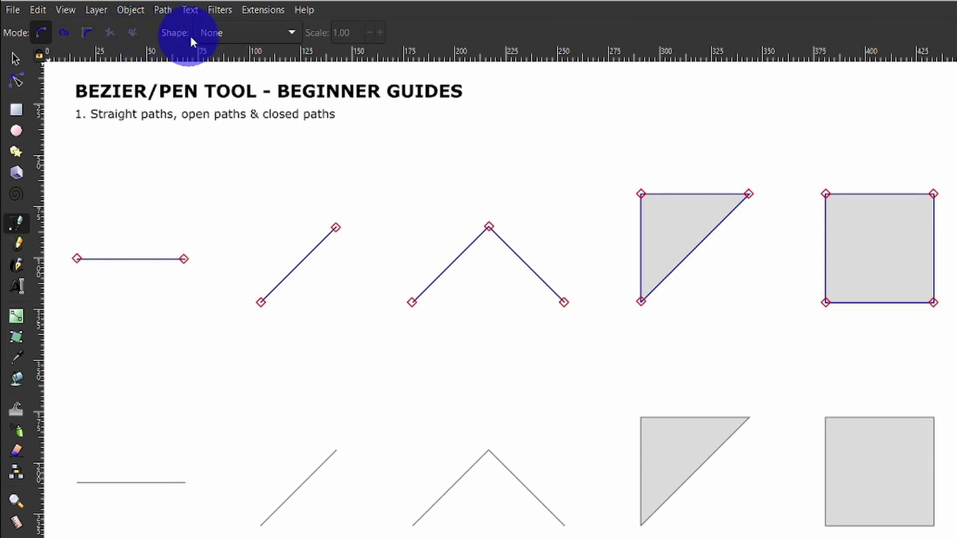
left_click(290, 34)
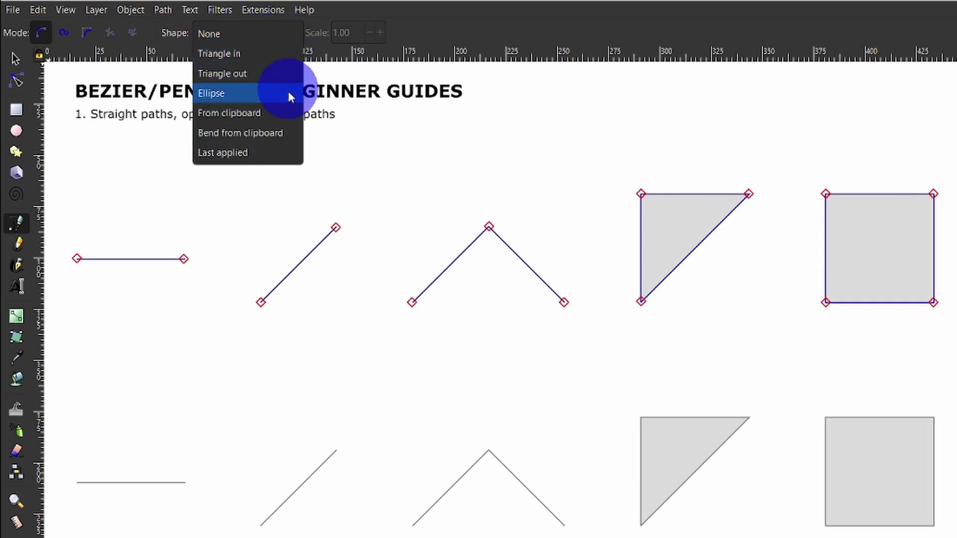
left_click(404, 35)
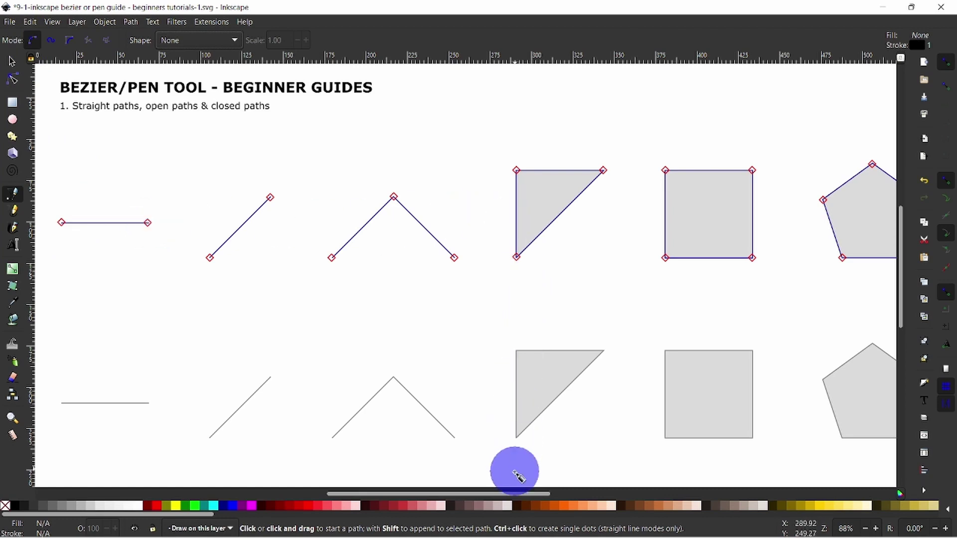
mouse_move(515, 495)
left_mouse_down()
mouse_move(573, 494)
mouse_move(519, 497)
left_mouse_up()
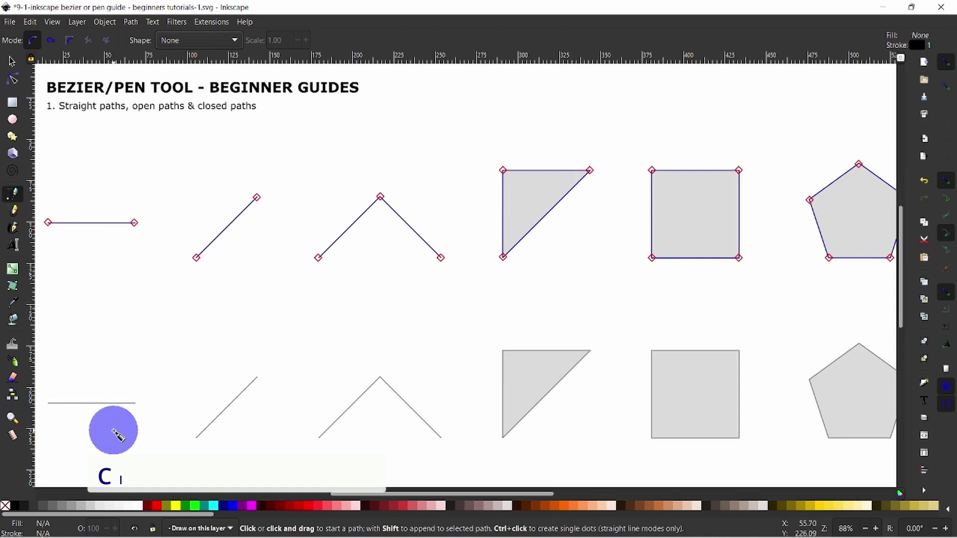
Trace the bottom-left horizontal guide with a straight Pen line and give it a 3.00 stroke width
left_click(49, 404)
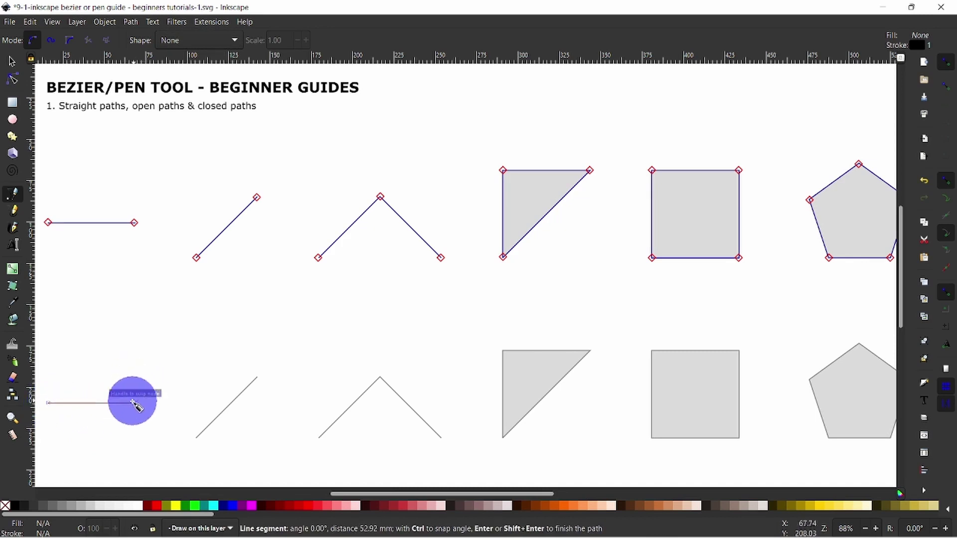
double_click(138, 404)
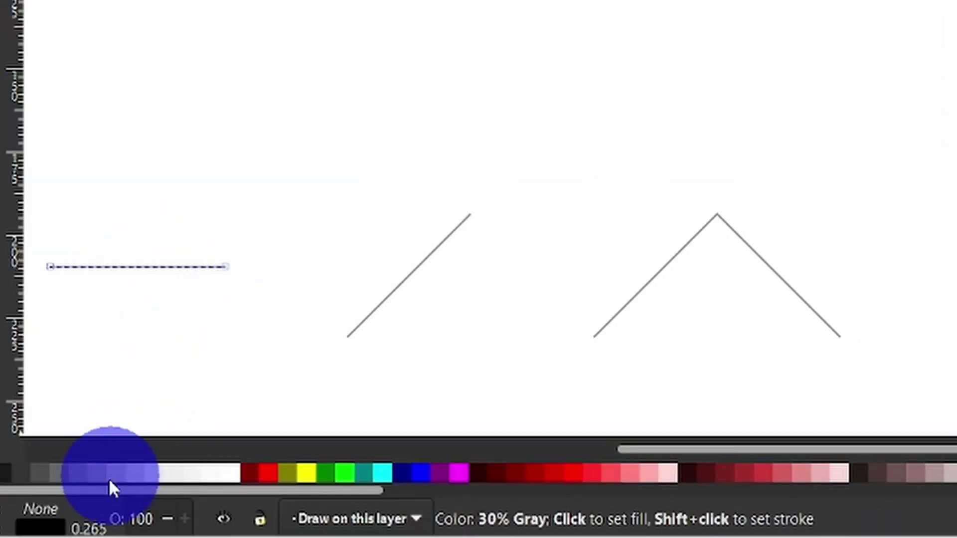
right_click(95, 528)
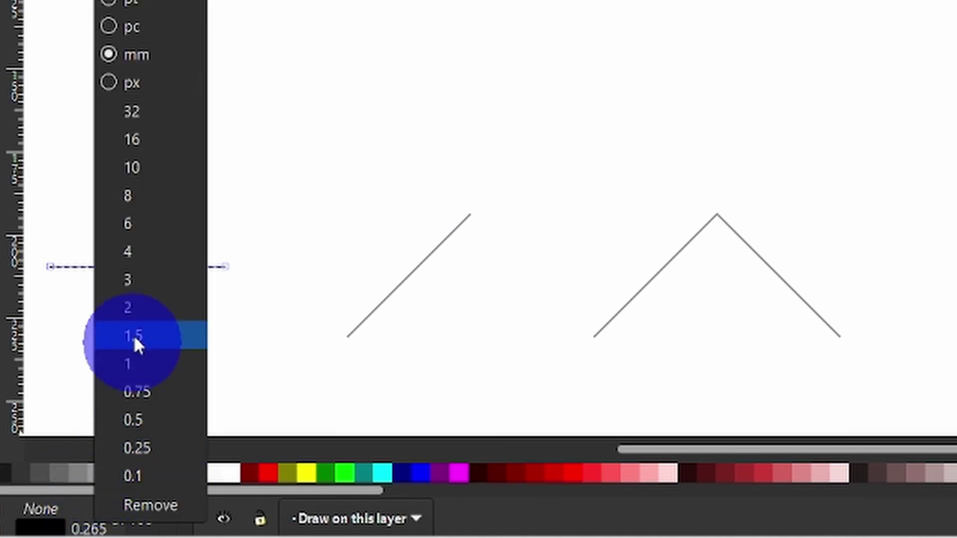
left_click(140, 280)
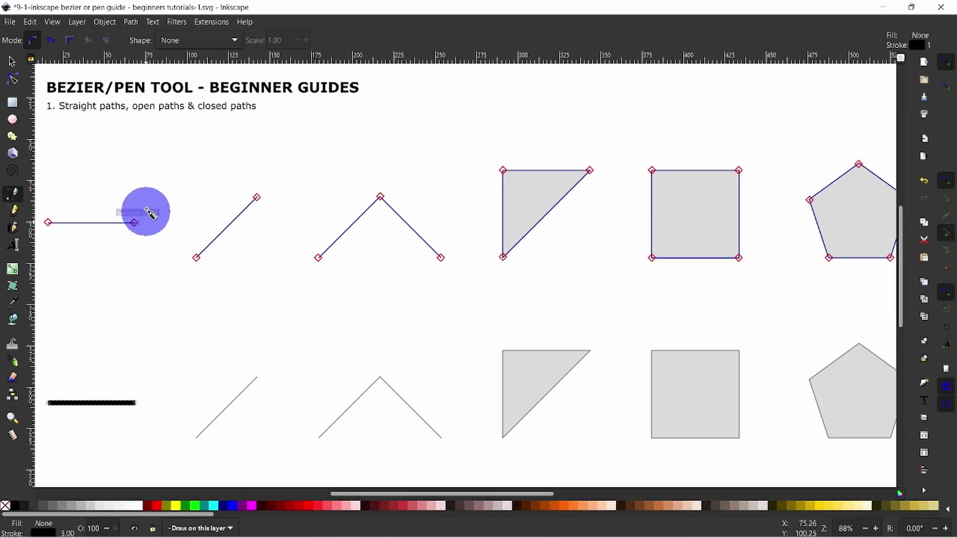
left_click(106, 22)
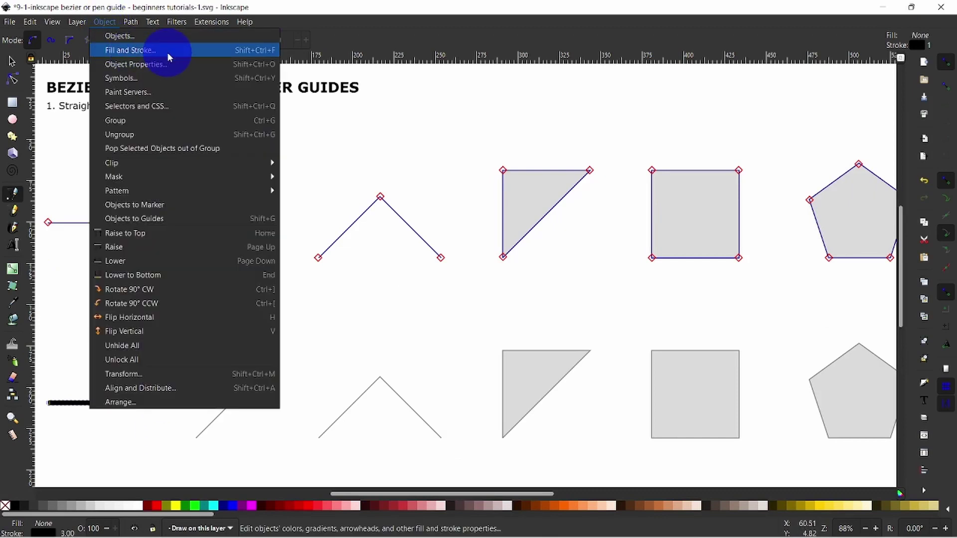
Trace the bottom-row diagonal guide with a two-node Pen path and set its stroke width to 3
left_click(364, 136)
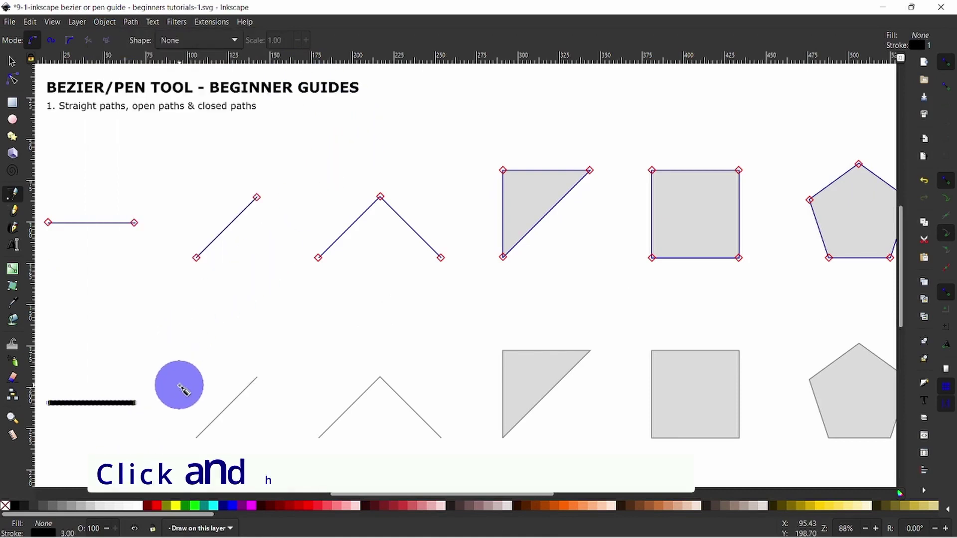
left_click_drag(183, 390, 200, 442)
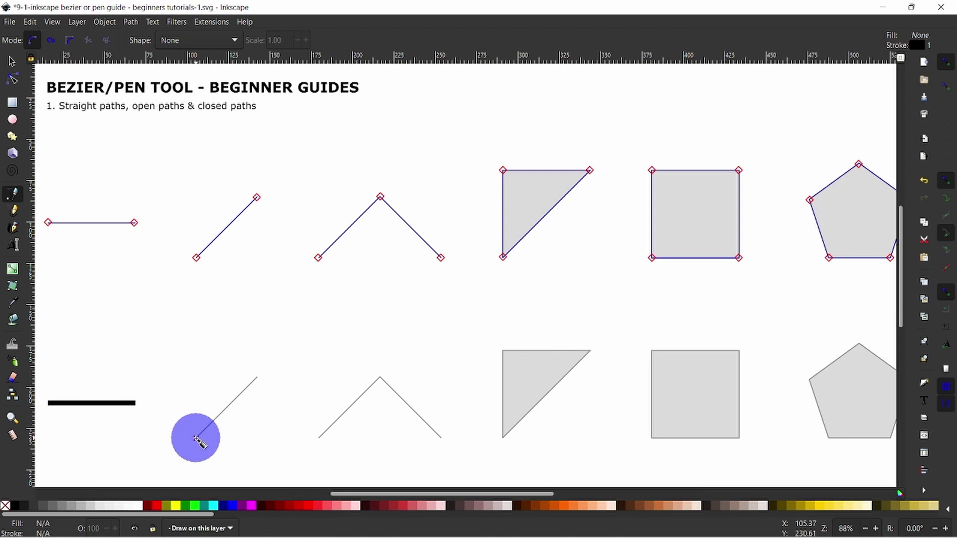
left_click_drag(199, 442, 279, 411)
key("Return")
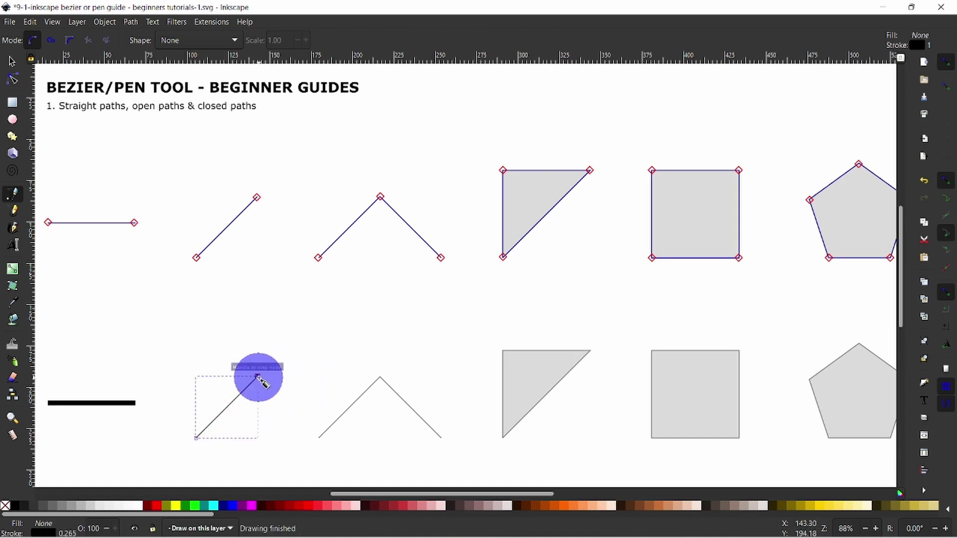
right_click(69, 532)
left_click(87, 411)
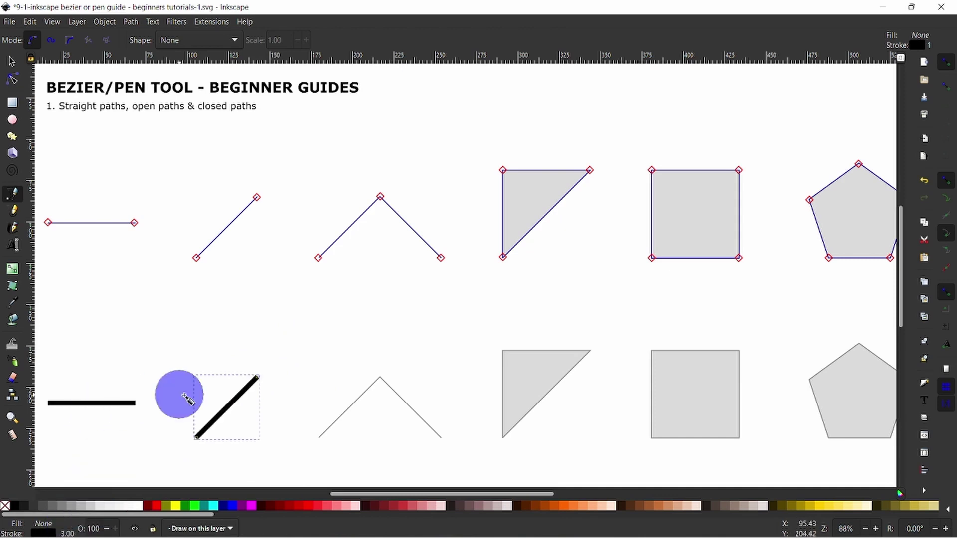
Trace the inverted V through its left end, apex and right end, with a 3 stroke width
left_click(319, 439)
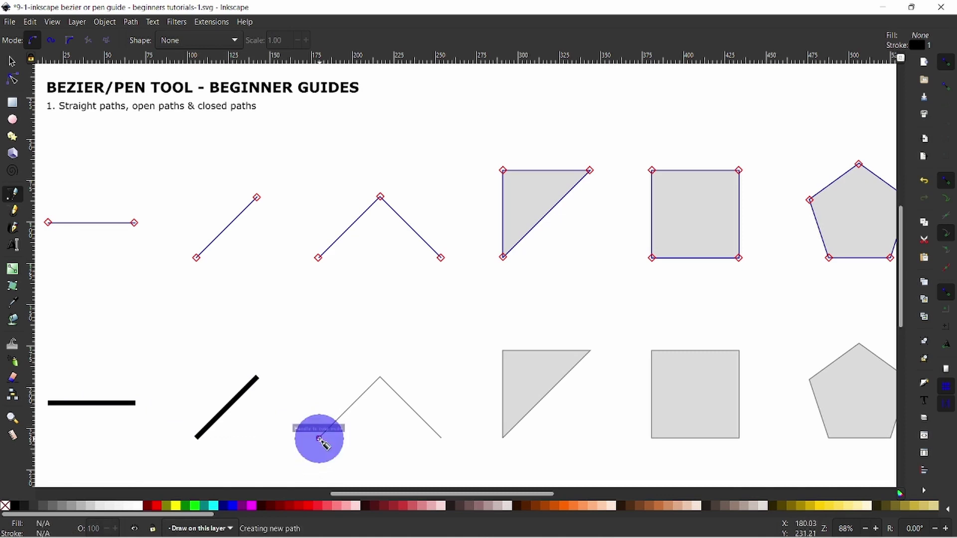
left_click(382, 378)
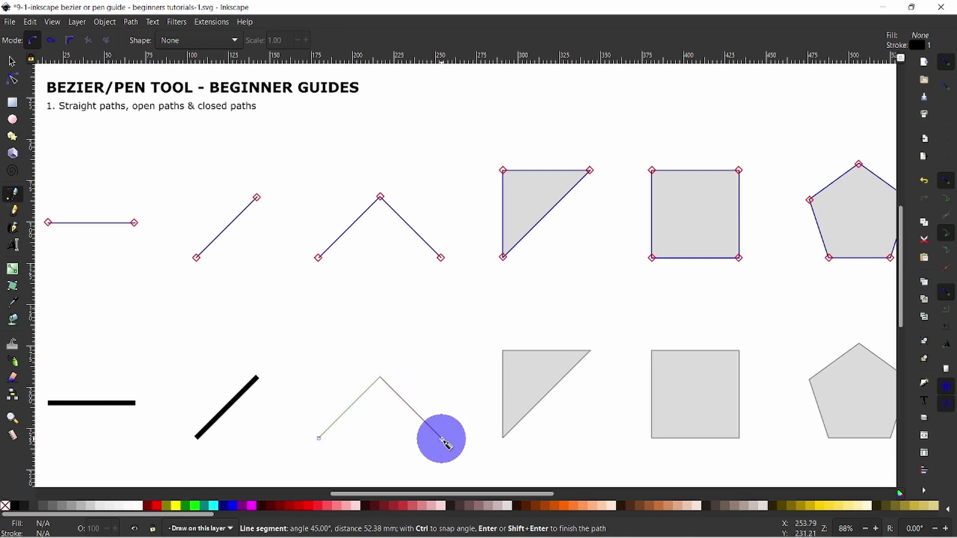
double_click(443, 441)
right_click(66, 532)
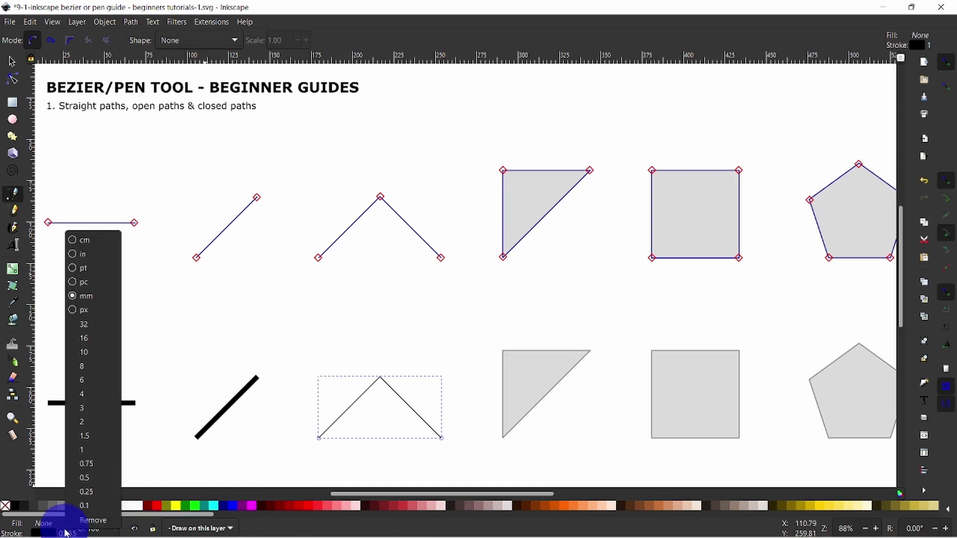
left_click(79, 407)
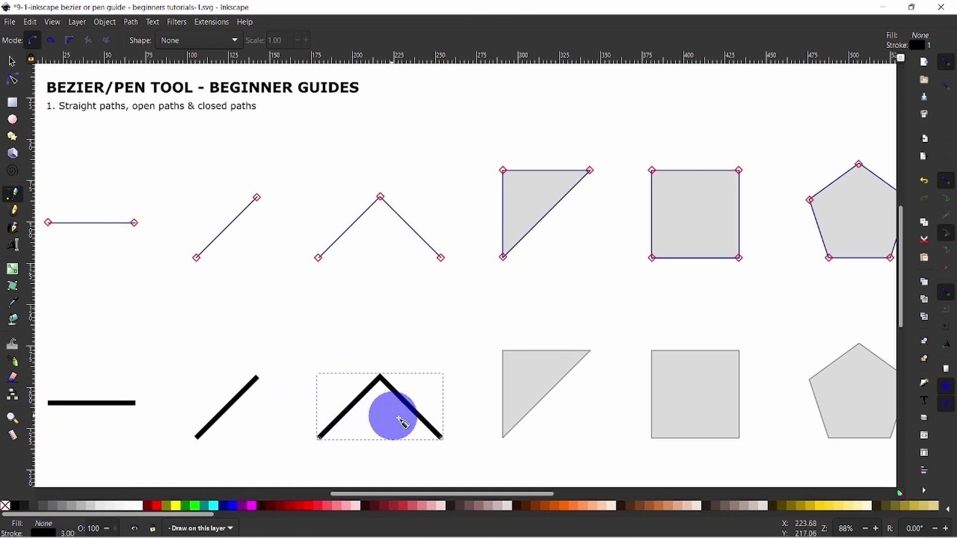
left_click_drag(472, 494, 527, 492)
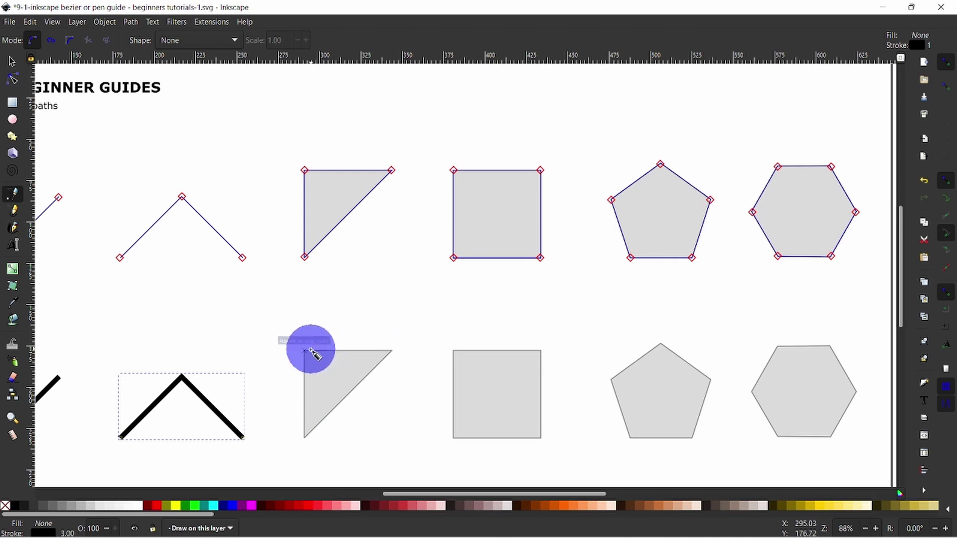
Outline the grey right triangle as a closed three-corner path with a 3.00 stroke width
left_click(304, 438)
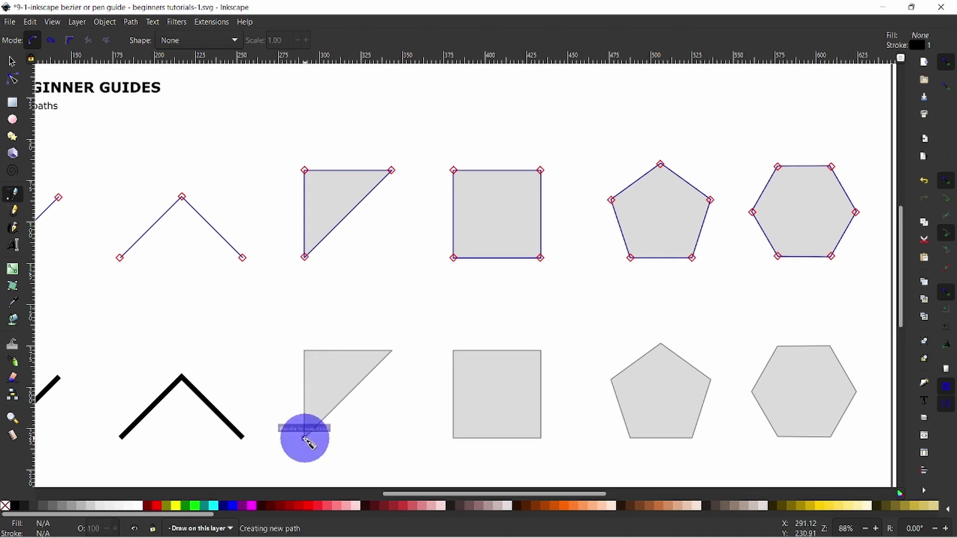
left_click(392, 350)
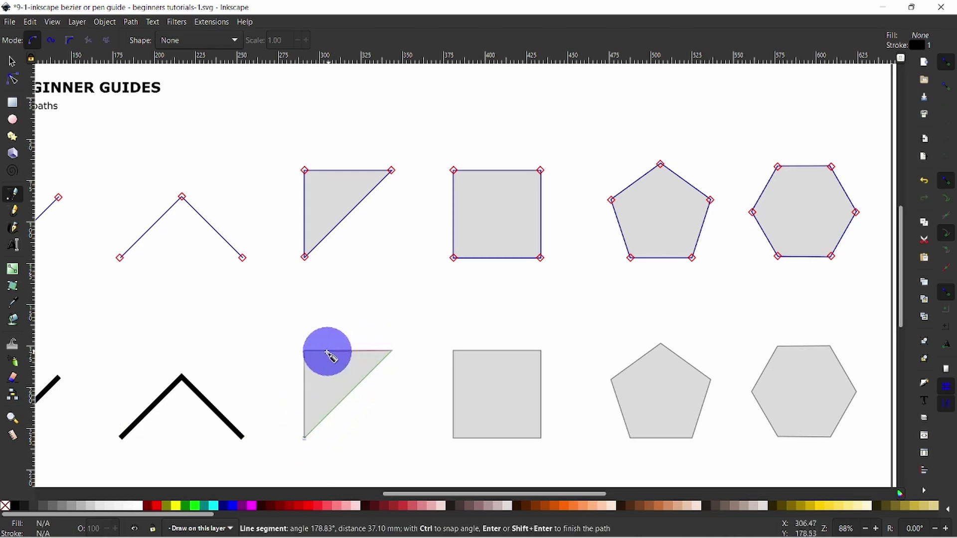
left_click(305, 351)
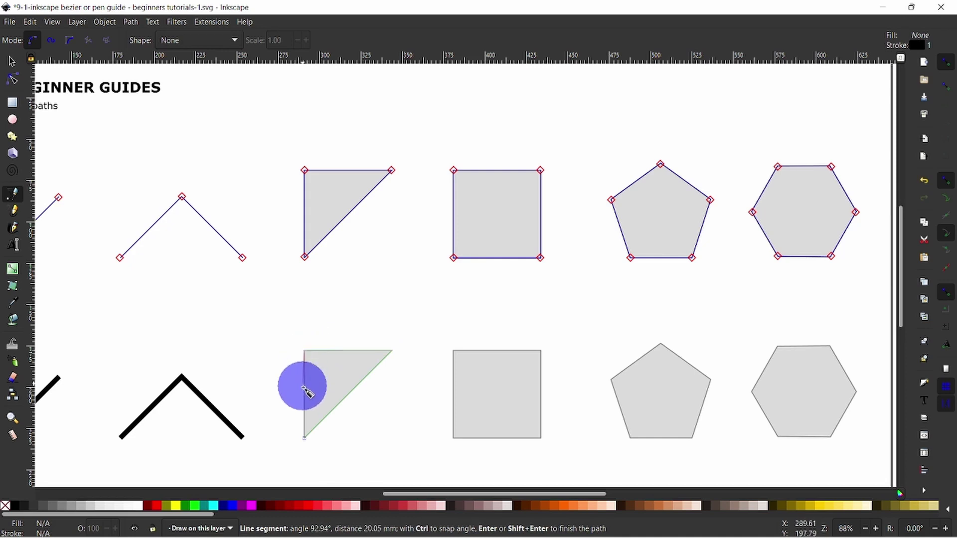
left_click(304, 439)
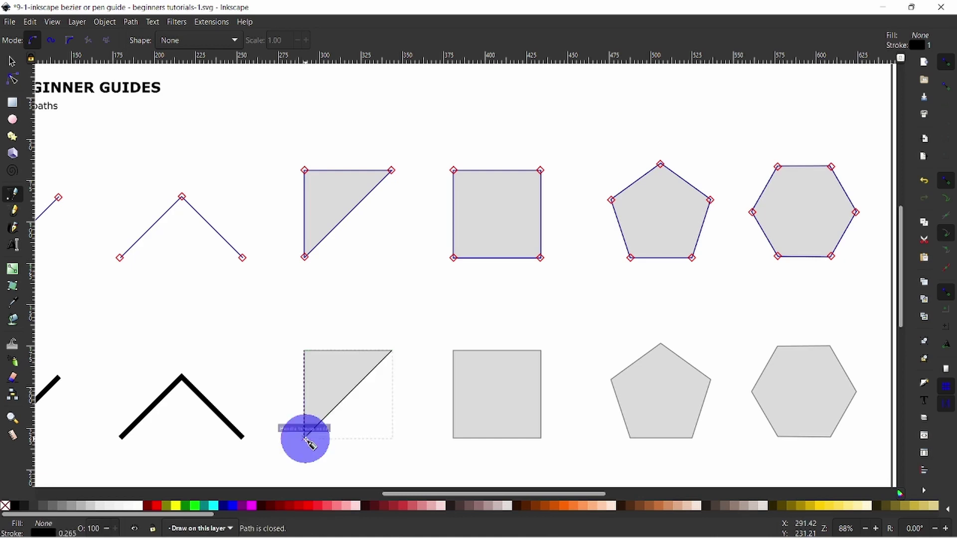
right_click(71, 532)
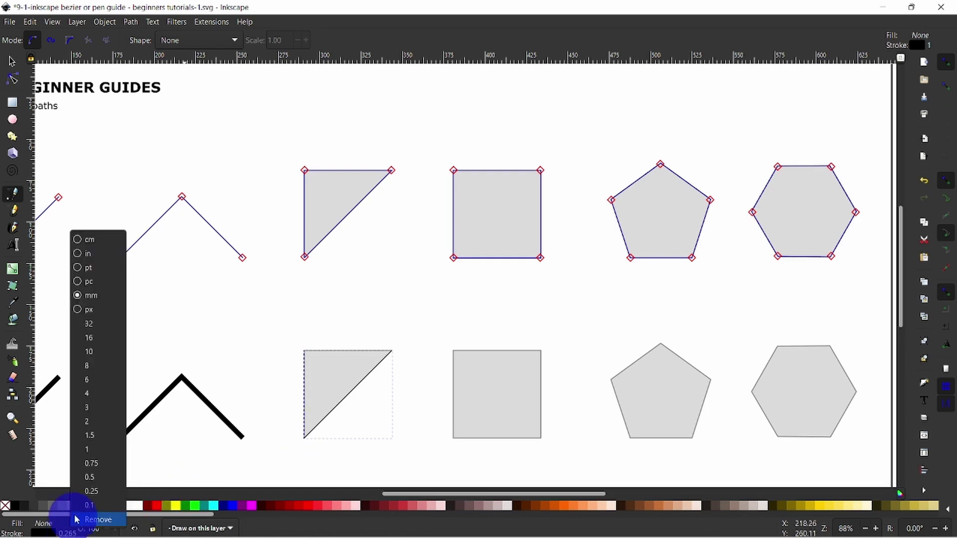
left_click(85, 421)
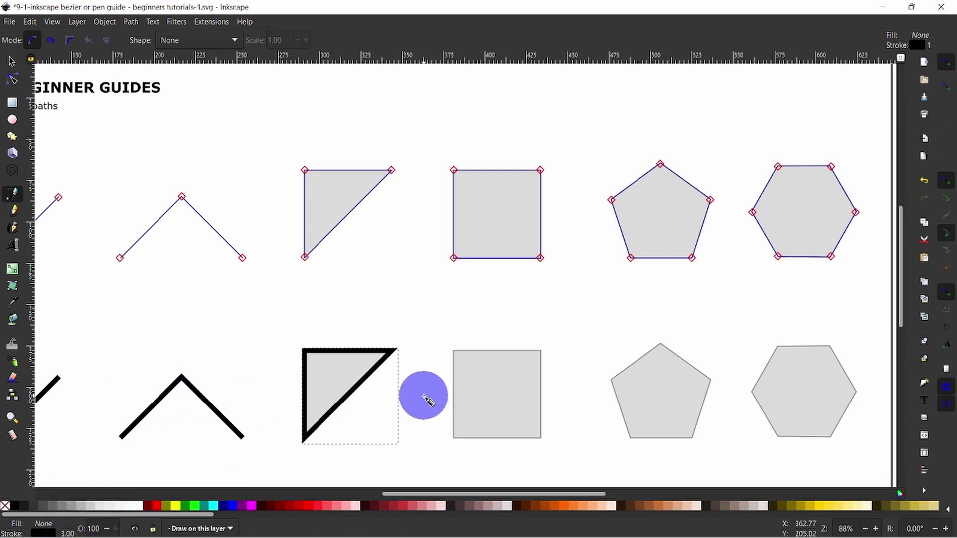
Trace the square as a closed four-corner path with a 3.00 stroke width
left_click(453, 351)
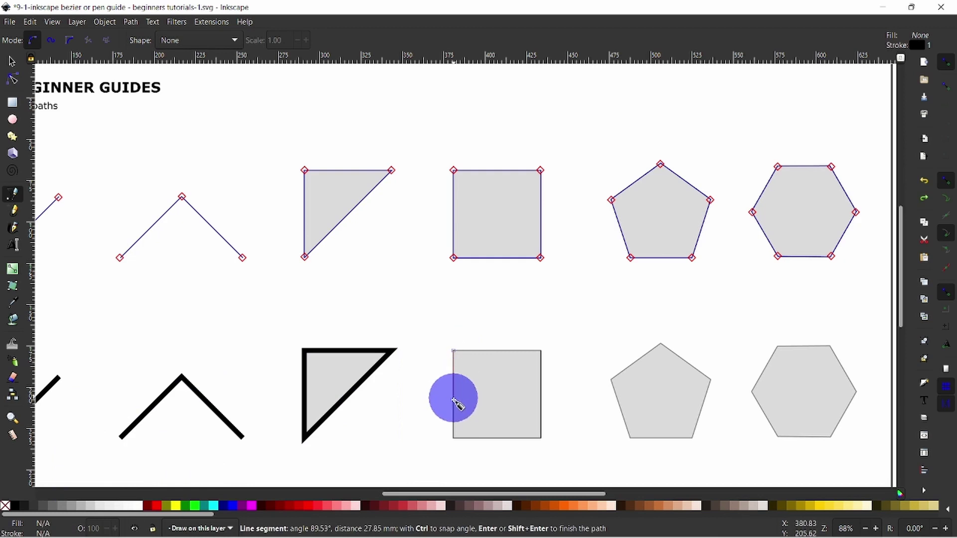
left_click(454, 439)
left_click(541, 438)
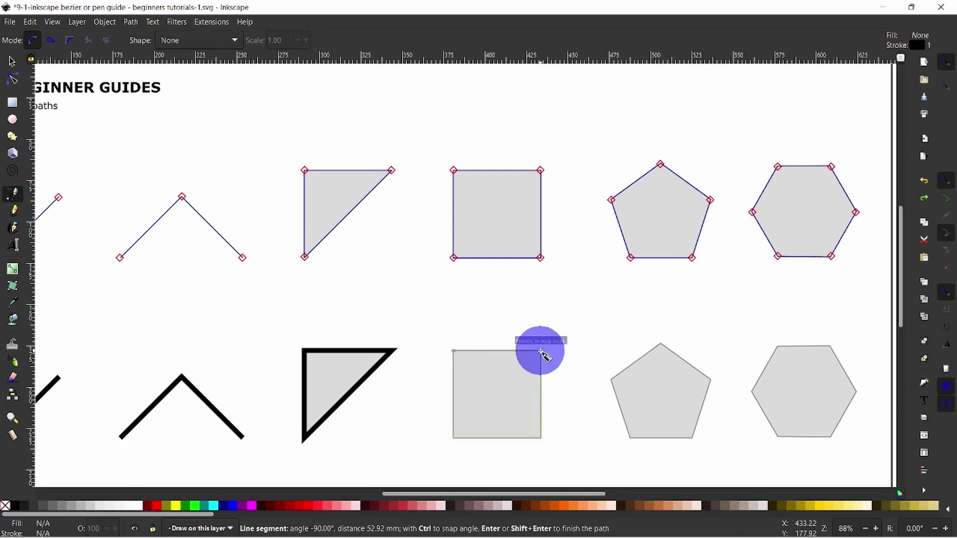
left_click(541, 350)
left_click(454, 352)
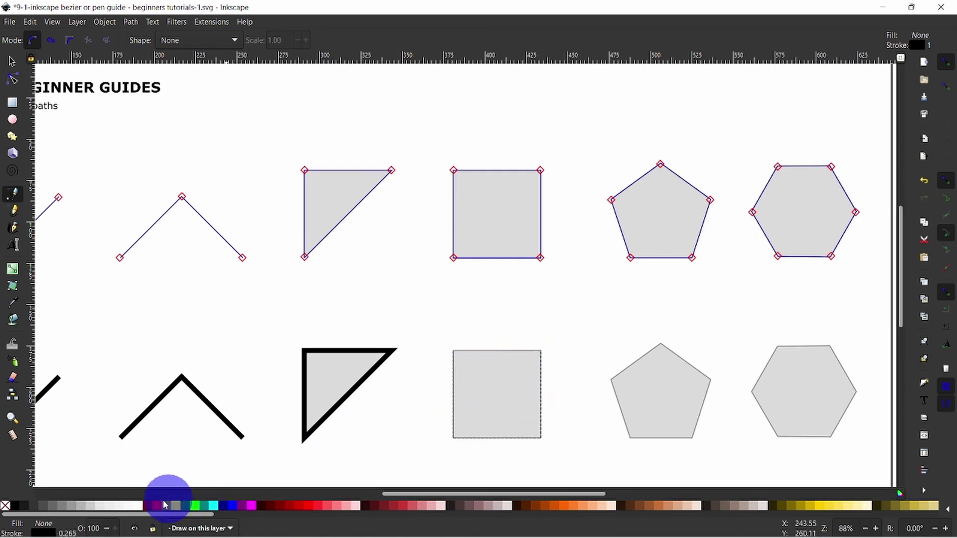
right_click(69, 533)
left_click(89, 412)
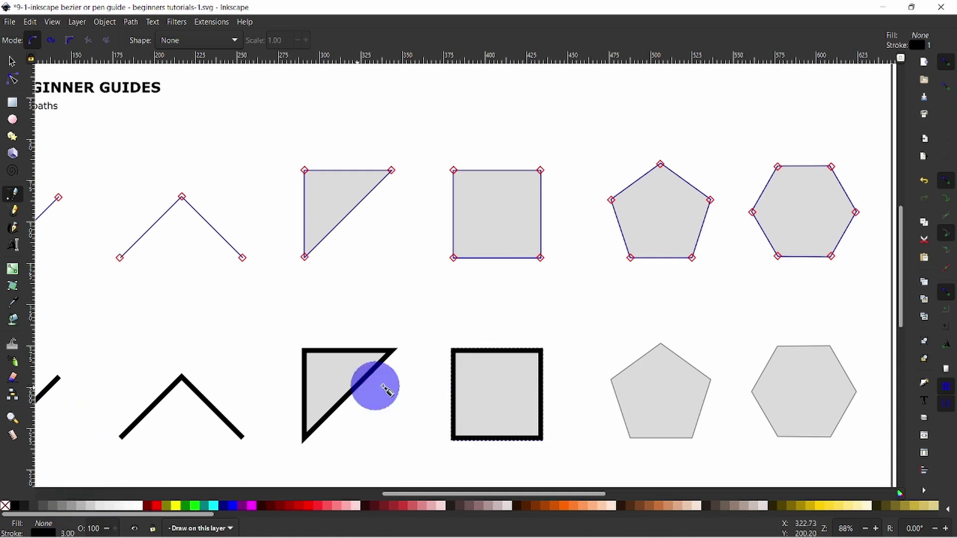
Trace the pentagon as a closed five-vertex path with a 3.00 stroke width
left_click(612, 380)
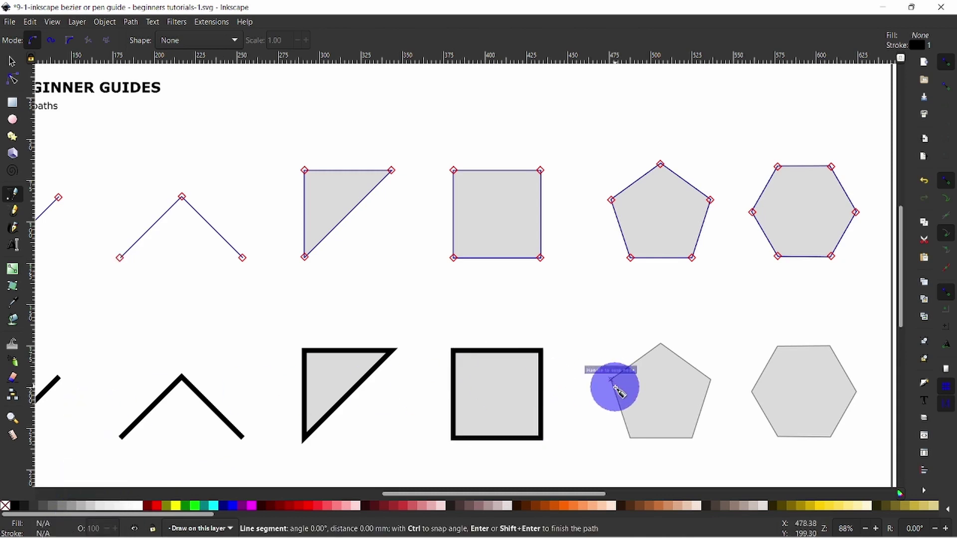
left_click(630, 438)
left_click(693, 439)
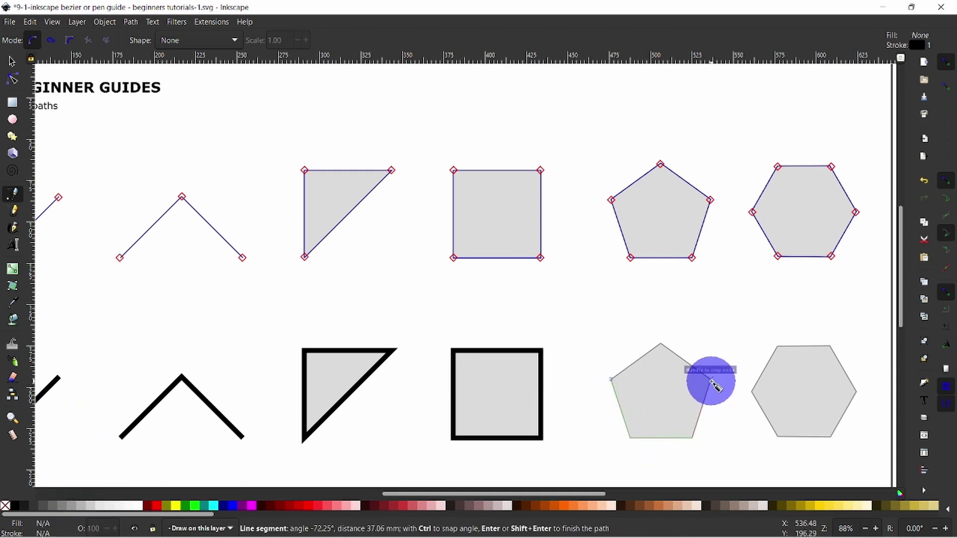
left_click(710, 381)
left_click(661, 345)
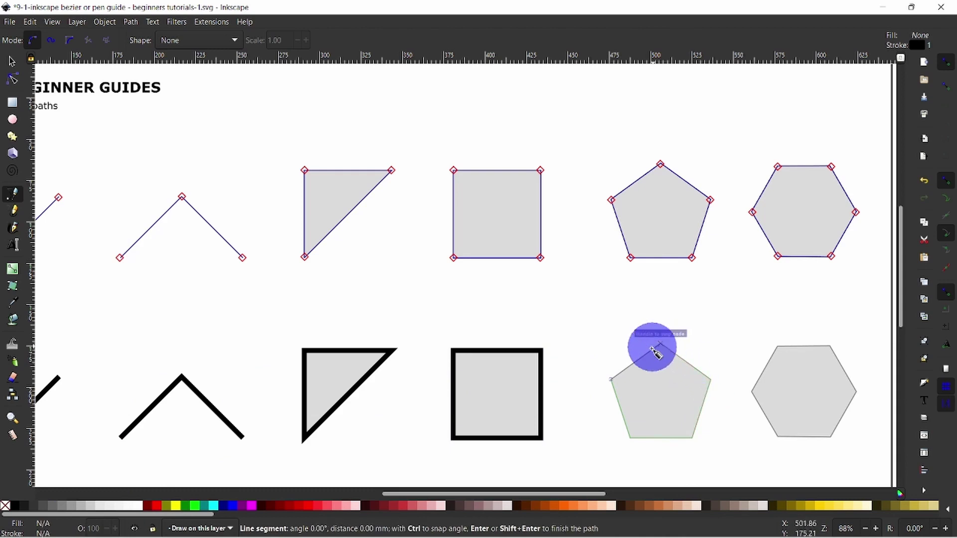
left_click(613, 381)
right_click(67, 532)
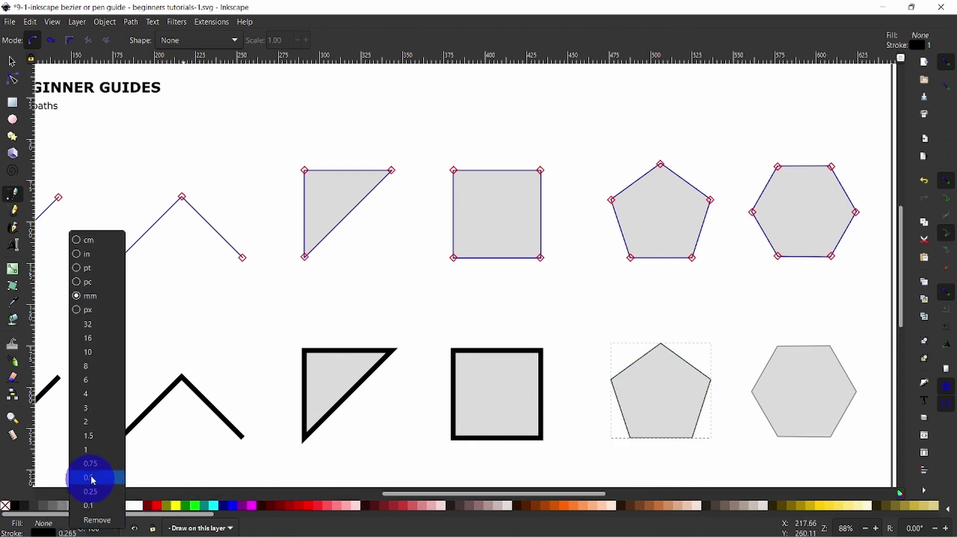
left_click(90, 408)
Trace the hexagon as a closed six-vertex path with a 3.00 stroke width
left_click(752, 393)
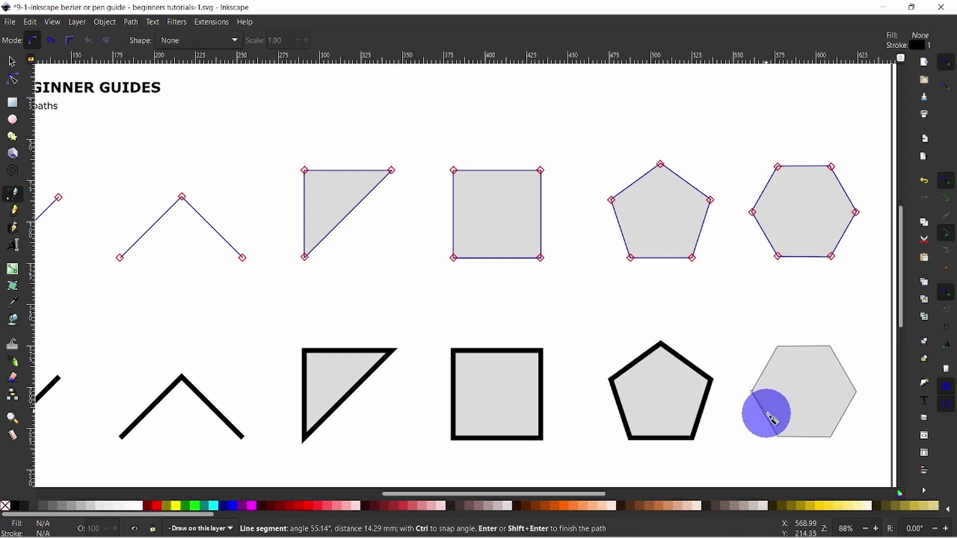
left_click(778, 437)
left_click(831, 438)
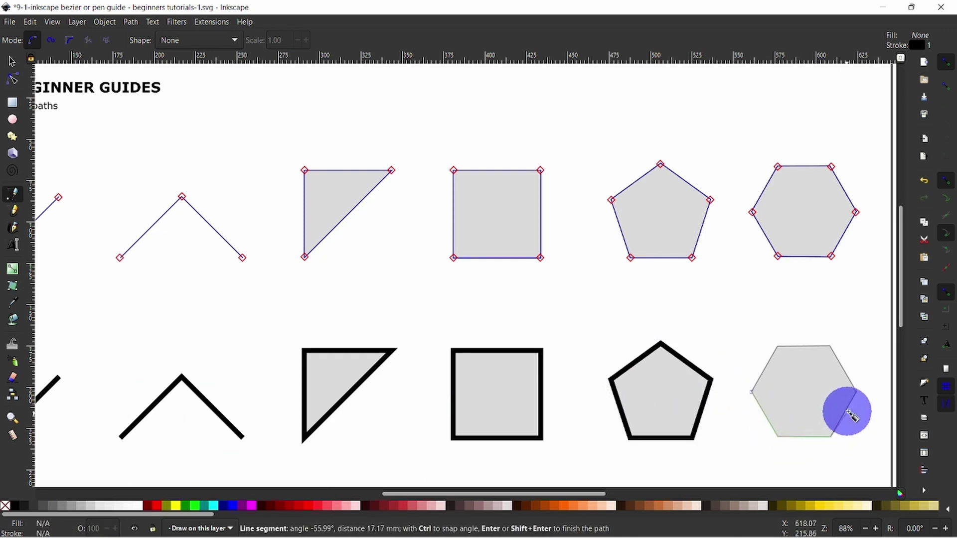
left_click(855, 392)
left_click(830, 345)
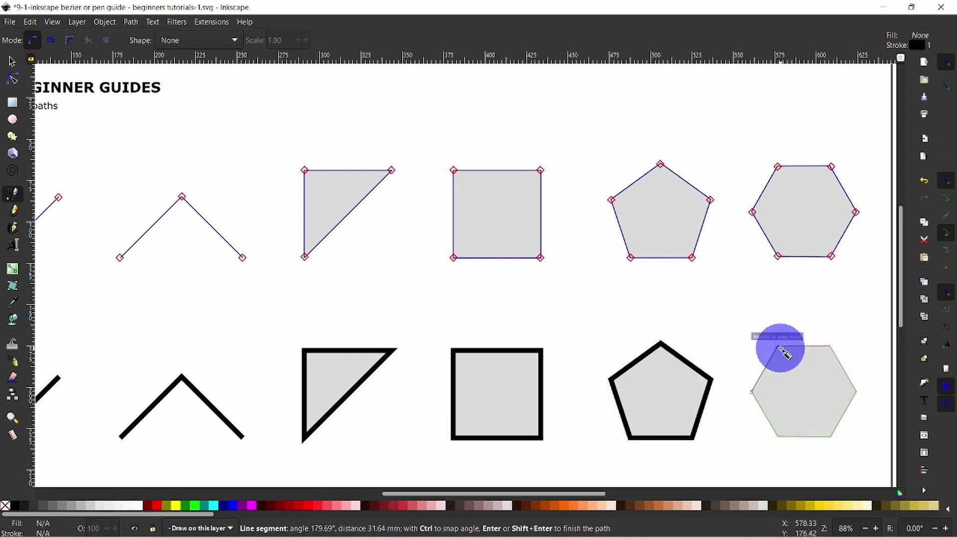
left_click(779, 346)
left_click(751, 393)
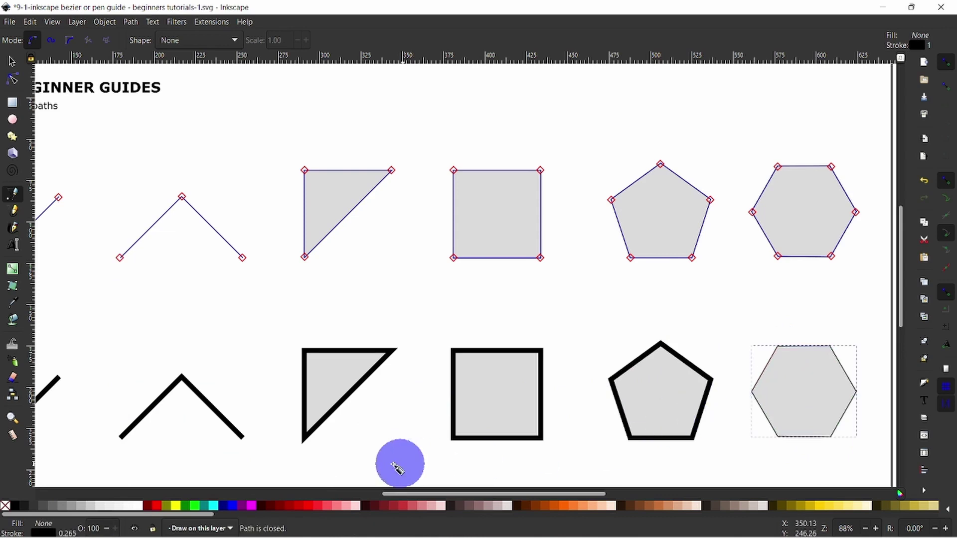
right_click(94, 517)
left_click(94, 415)
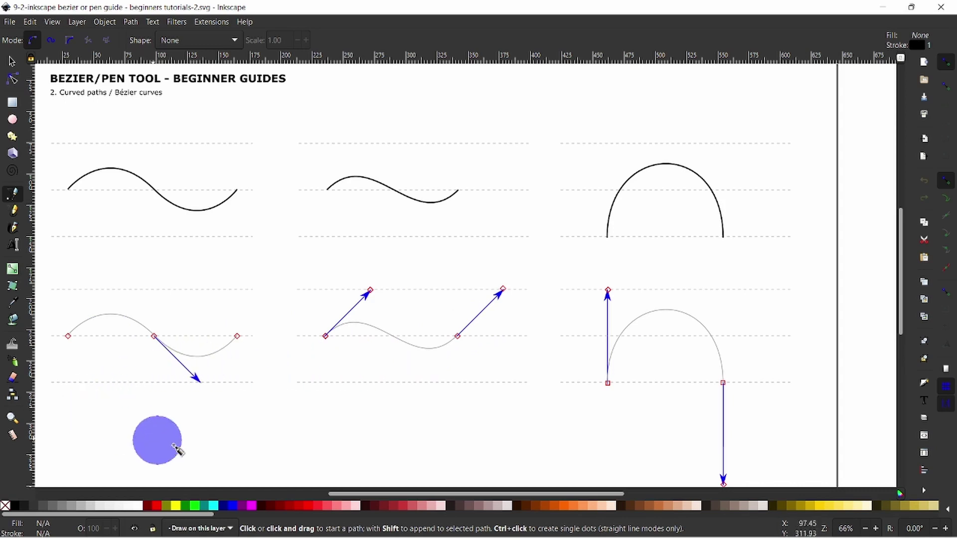
Trace the S-curve with a three-node path, bending the middle node's handle, at 3.00 stroke width
left_click_drag(342, 495, 335, 495)
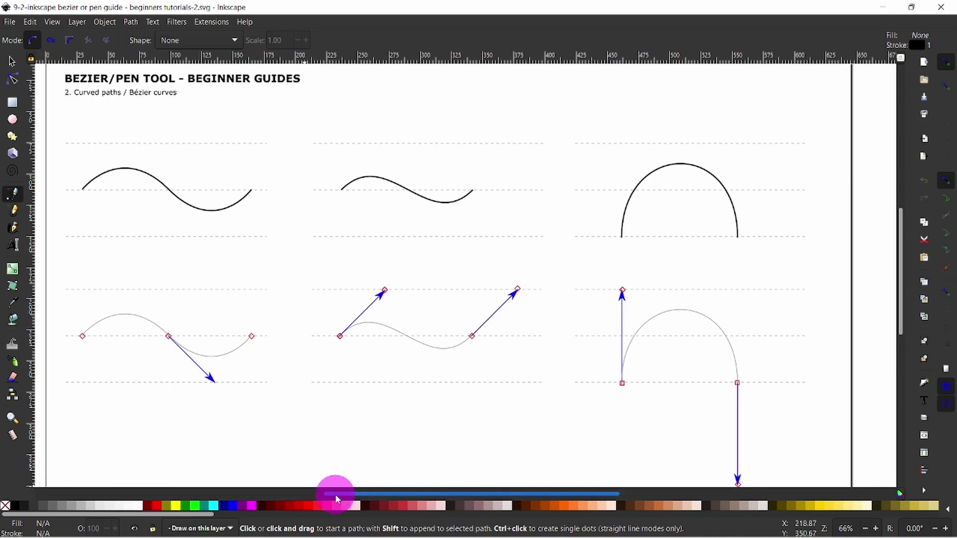
left_click(83, 336)
left_click(82, 337)
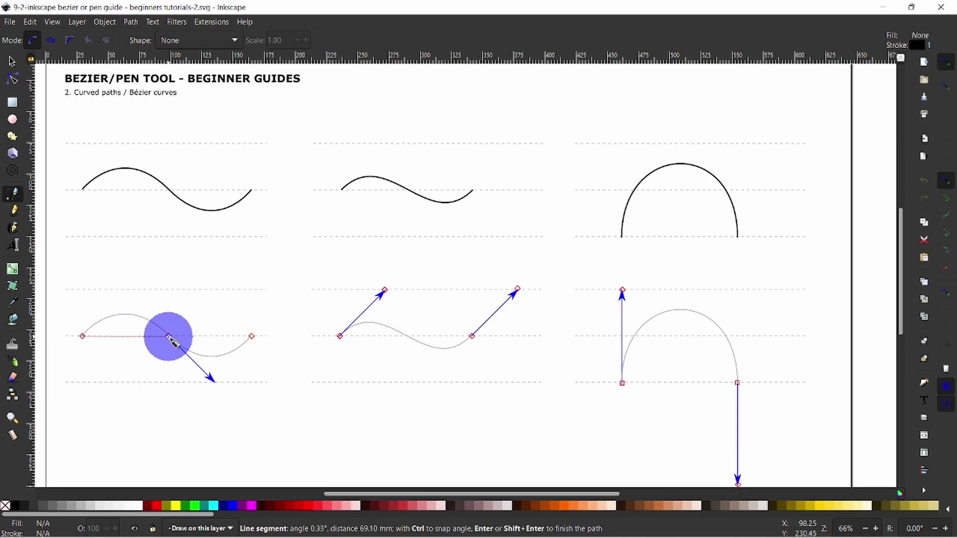
left_click(169, 338)
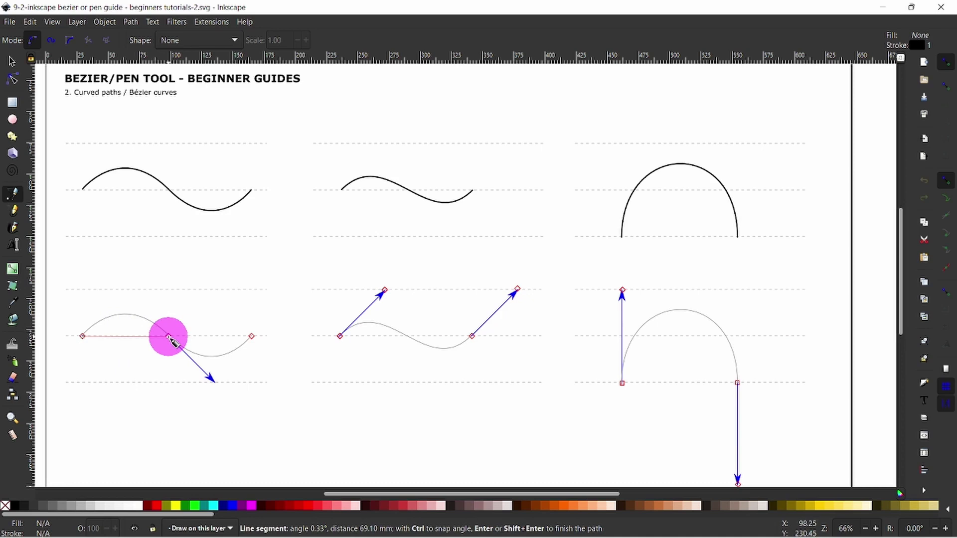
left_click_drag(169, 338, 215, 384)
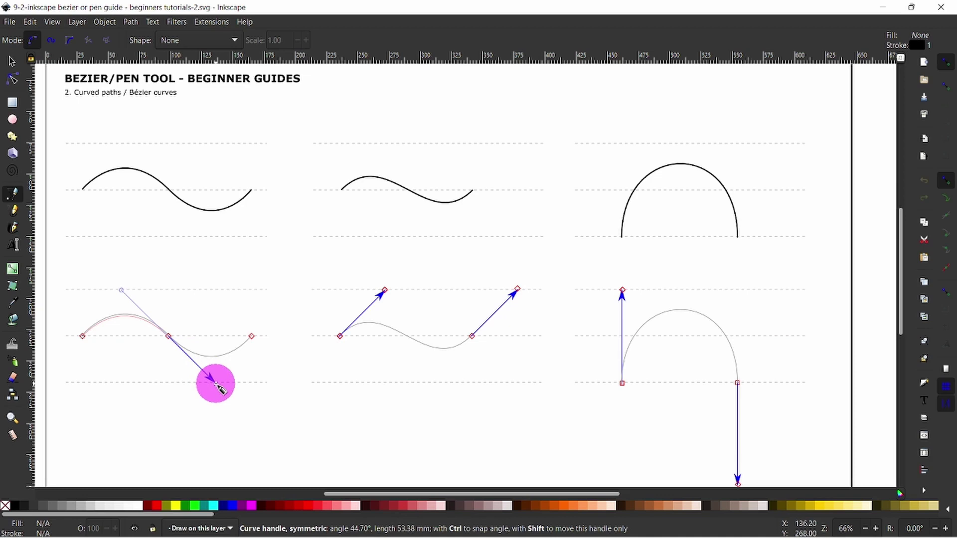
left_click_drag(215, 384, 216, 383)
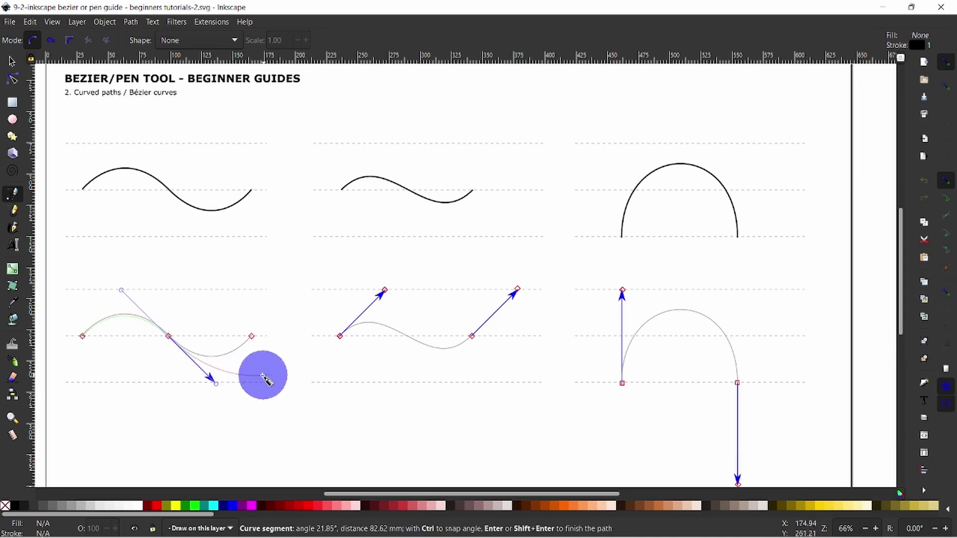
double_click(252, 337)
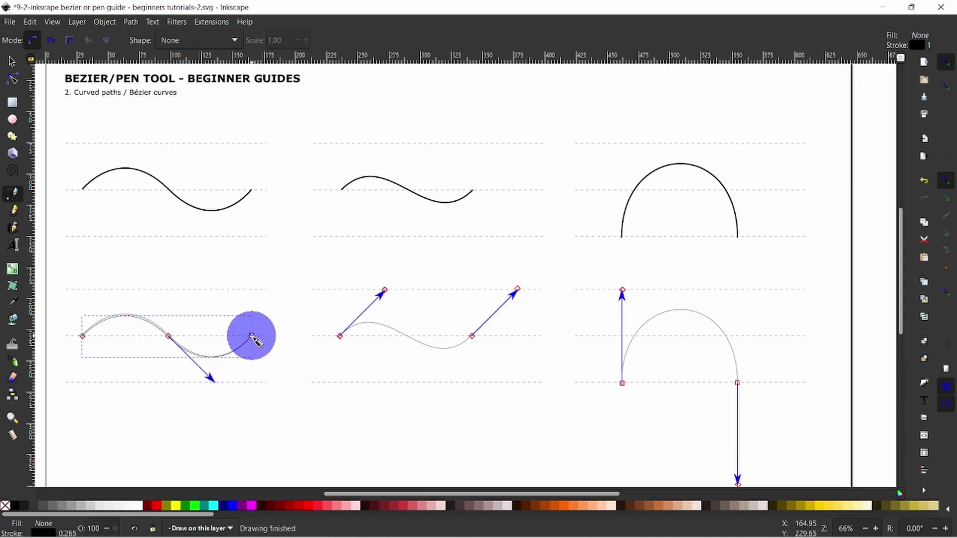
right_click(69, 532)
left_click(97, 429)
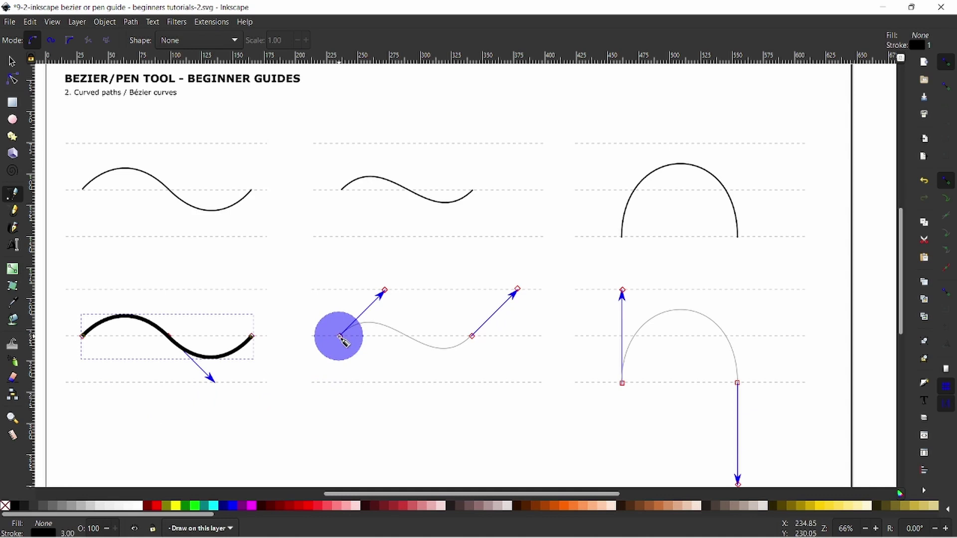
Draw the shallow wave as a two-node path with up-right handles at both nodes, then select it
left_click_drag(340, 336, 386, 290)
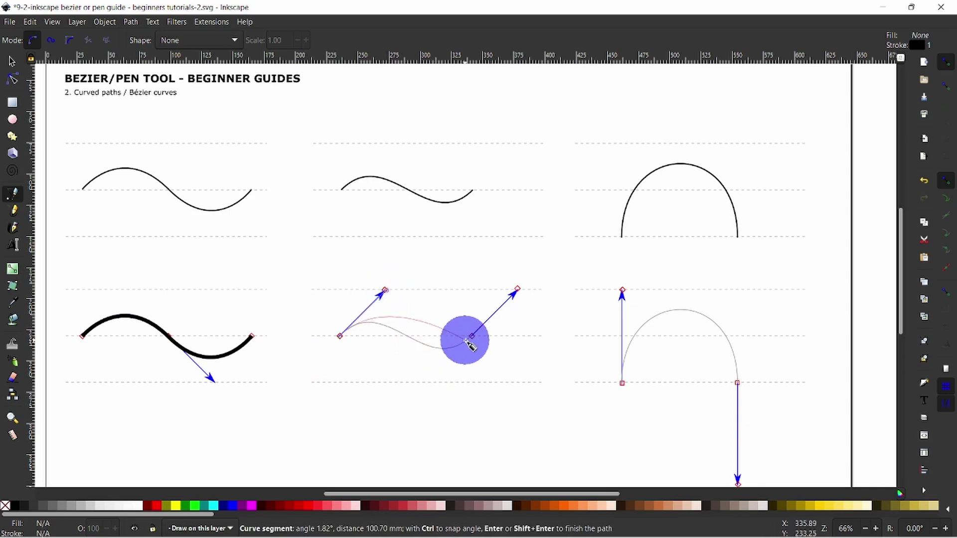
left_click_drag(473, 337, 519, 291)
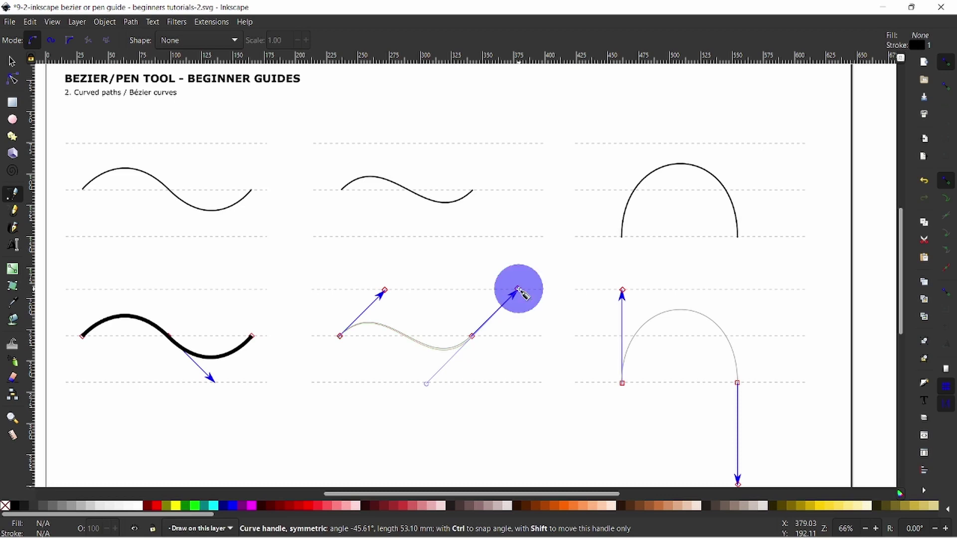
key("s")
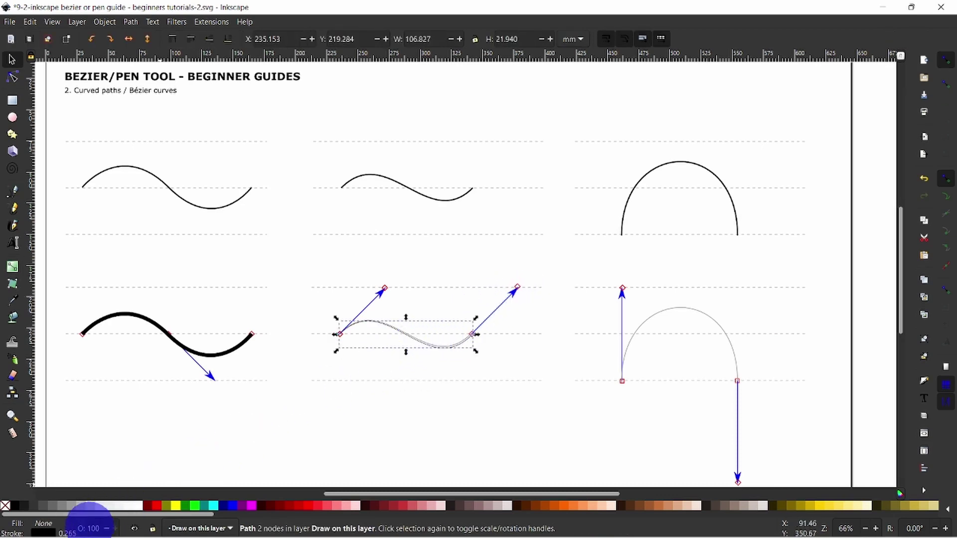
right_click(86, 533)
Give the wave a 3.00 stroke, then start the arch at its left base with a vertical handle
left_click(95, 406)
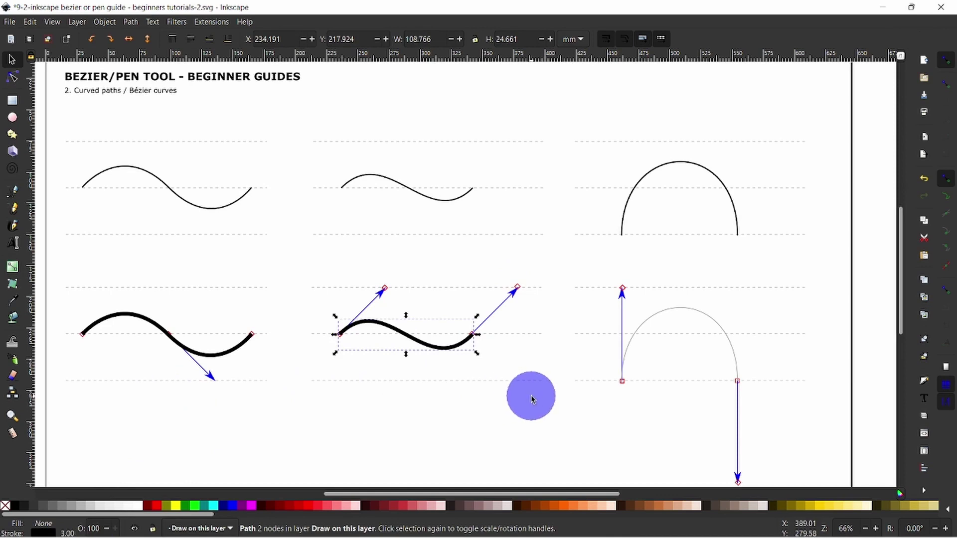
left_click(12, 192)
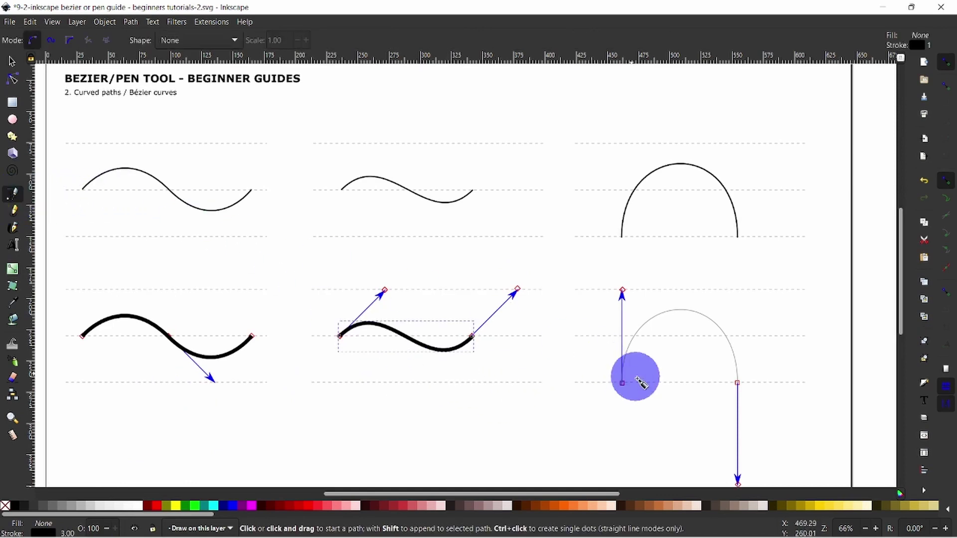
left_click(622, 384)
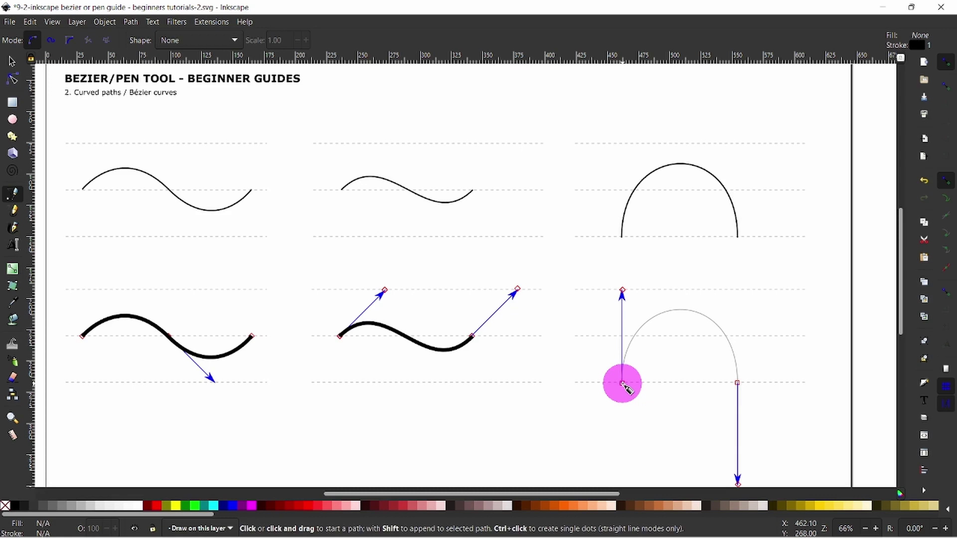
mouse_move(622, 383)
left_mouse_down()
mouse_move(673, 346)
mouse_move(604, 449)
mouse_move(656, 314)
mouse_move(633, 454)
mouse_move(573, 233)
mouse_move(728, 400)
mouse_move(678, 442)
mouse_move(621, 384)
left_mouse_up()
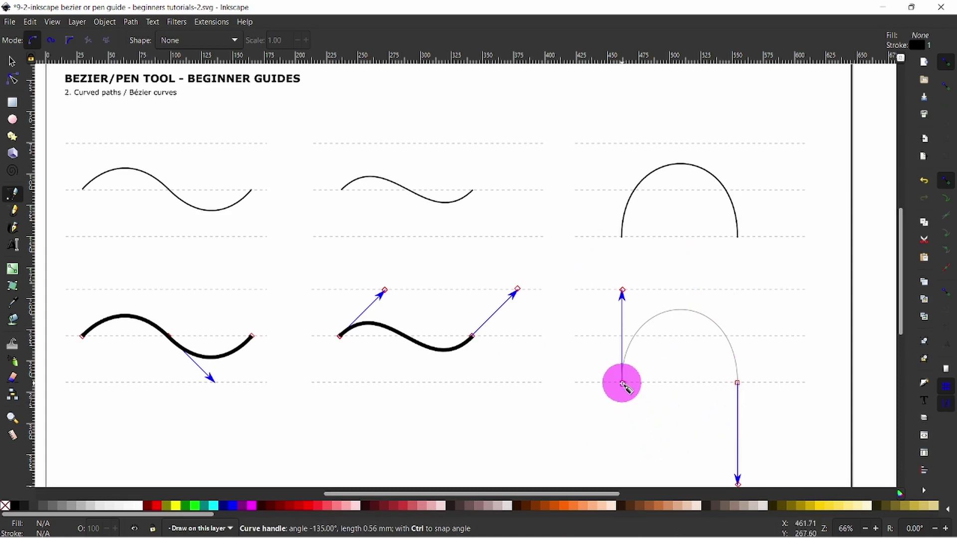
left_click_drag(622, 383, 623, 290)
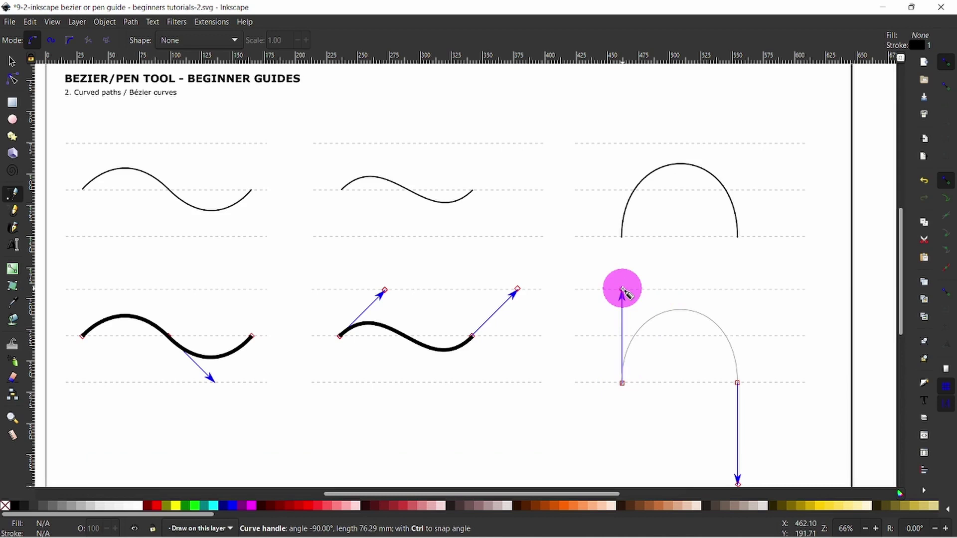
left_click_drag(623, 291, 623, 291)
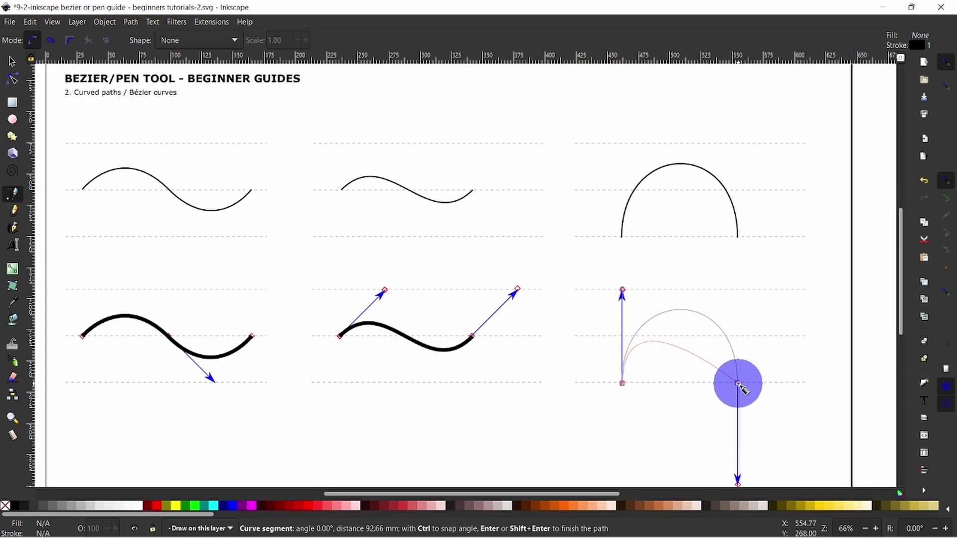
Finish the arch at its right base with a downward handle and give it a 3.00 stroke
left_click_drag(739, 385, 738, 487)
key("Return")
key("s")
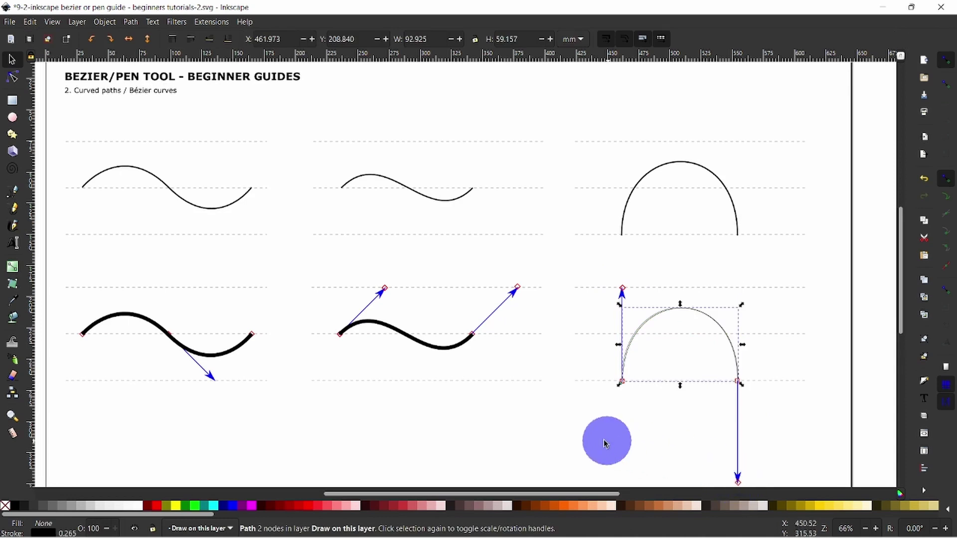
right_click(66, 531)
left_click(90, 425)
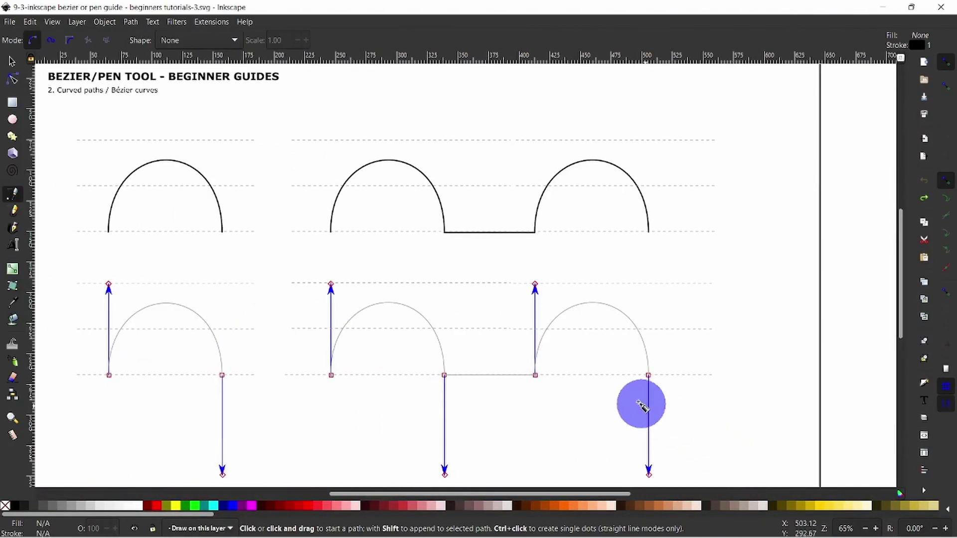
Trace the single arch with an upward handle at its left foot and downward at its right, at 3 stroke width
left_click_drag(109, 376, 109, 284)
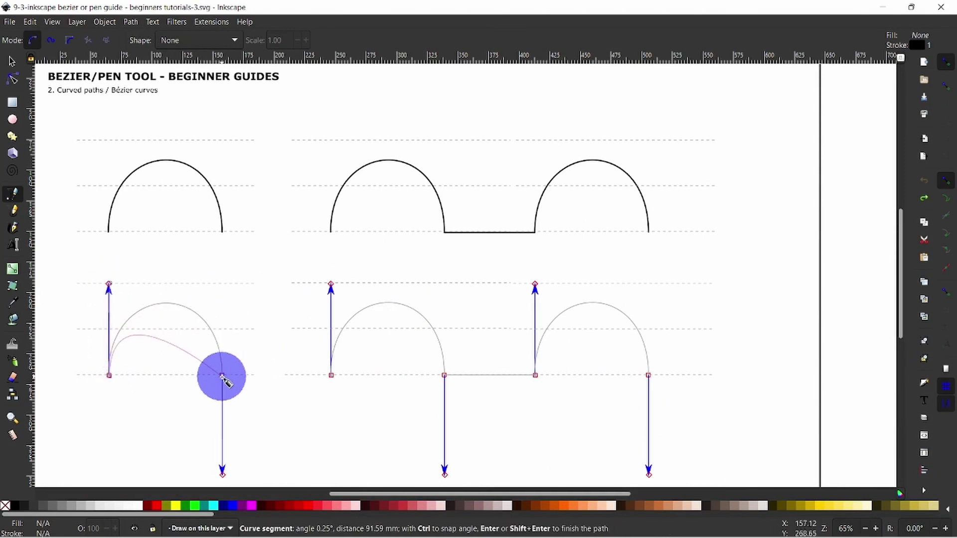
left_click_drag(222, 376, 224, 473)
key("Return")
key("s")
right_click(68, 533)
left_click(85, 414)
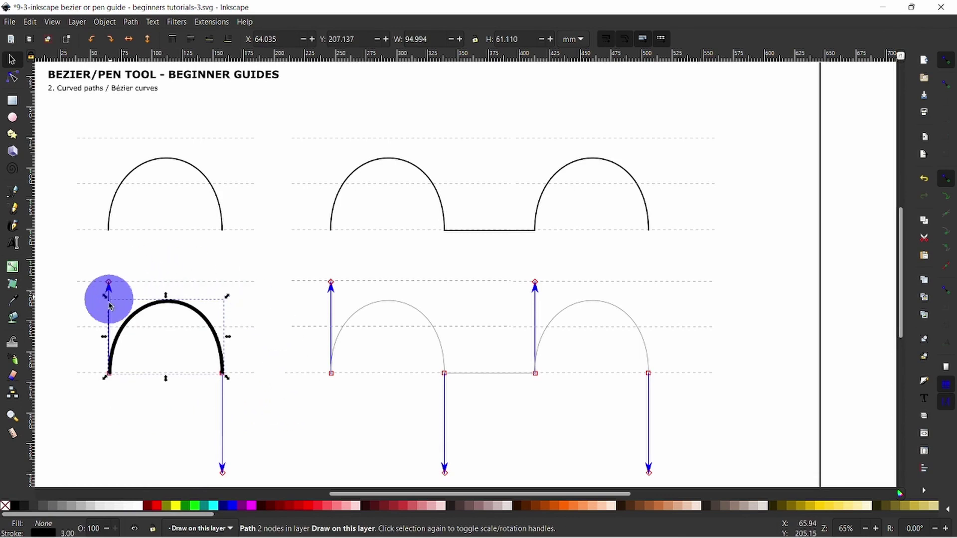
left_click(307, 417)
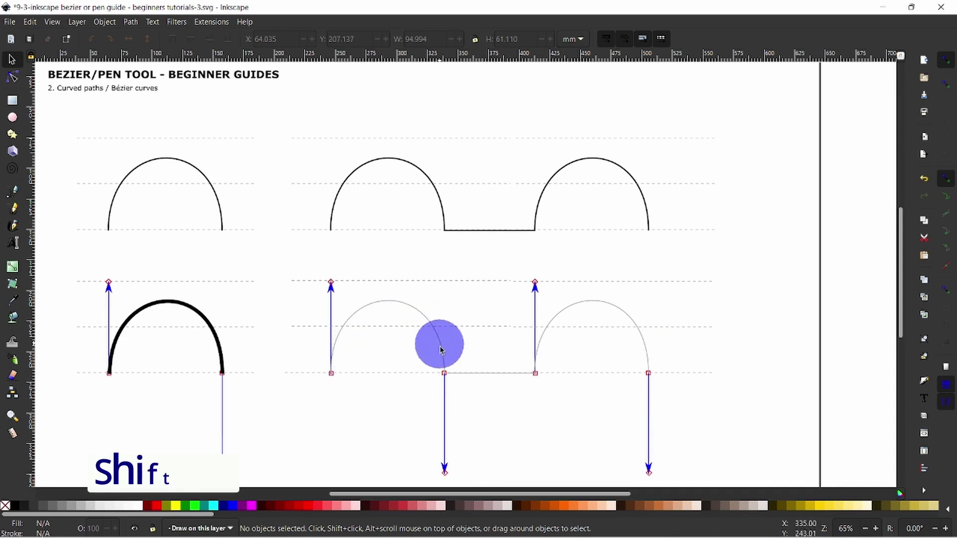
key("shift+l")
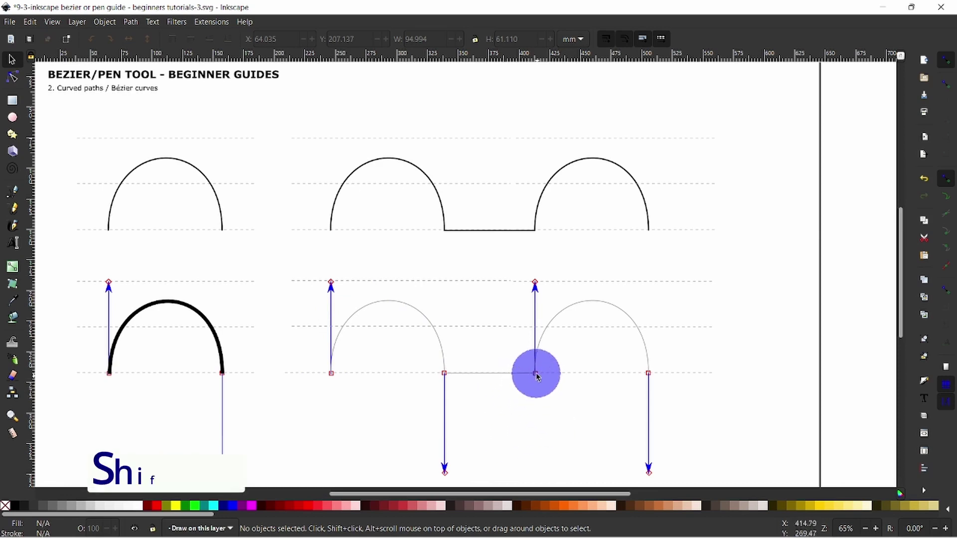
key("shift+u")
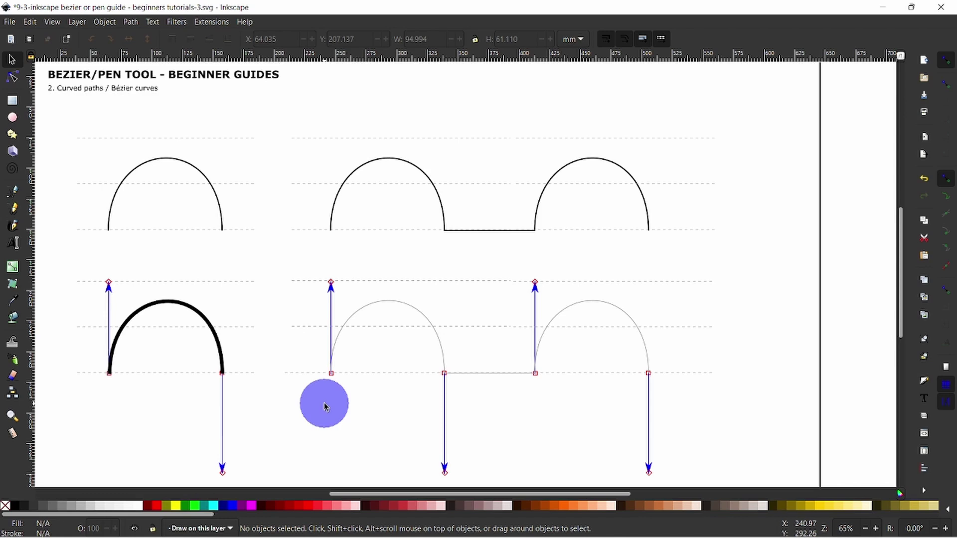
Trace both arches as two-node paths, each with an upward handle at its left foot and a downward one at its right
key("b")
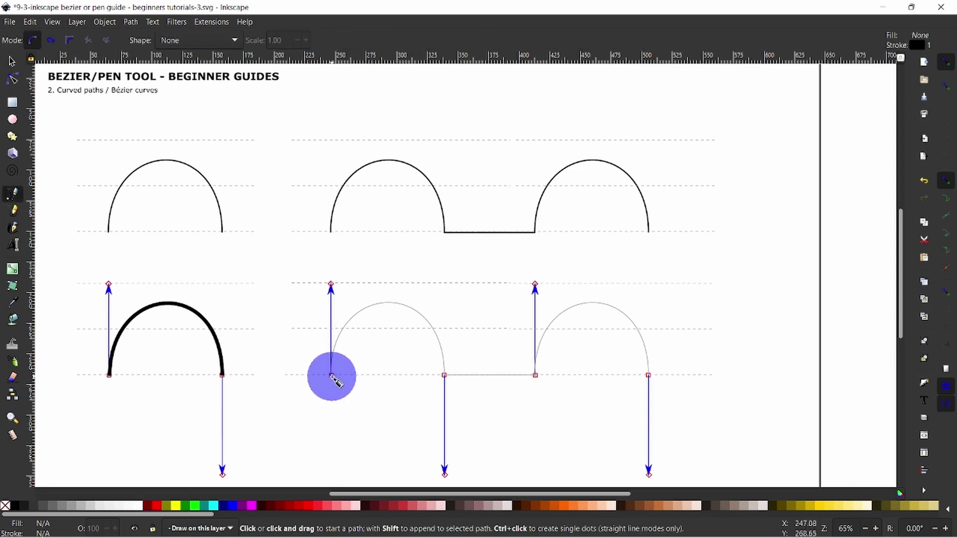
left_click_drag(331, 376, 331, 284)
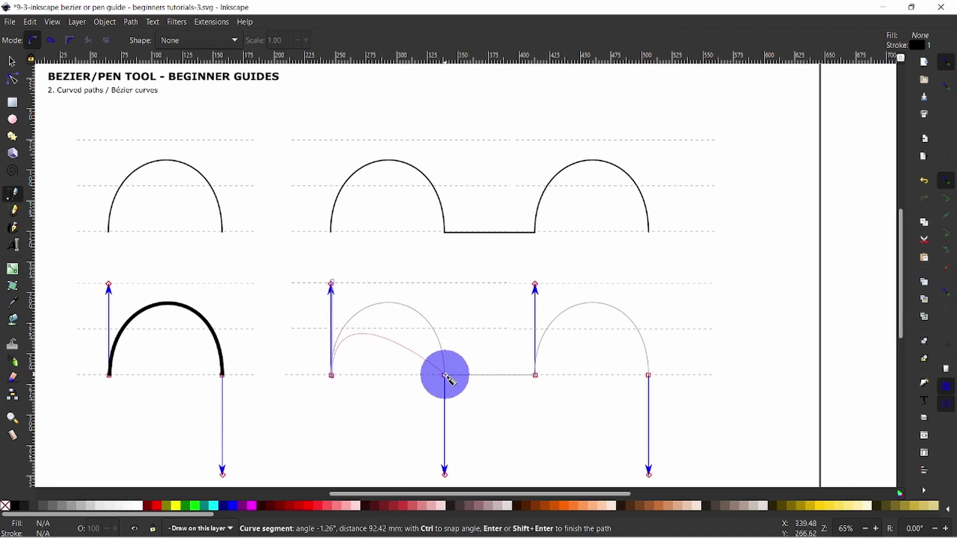
left_click_drag(444, 375, 446, 476)
right_click(446, 476)
left_click(535, 377)
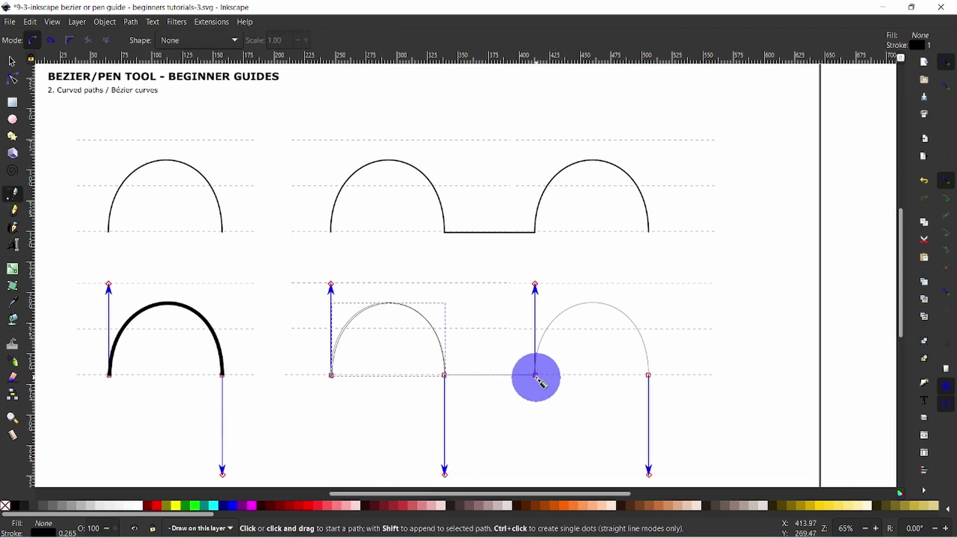
left_click_drag(536, 377, 535, 284)
left_click_drag(648, 376, 650, 475)
right_click(650, 474)
key("s")
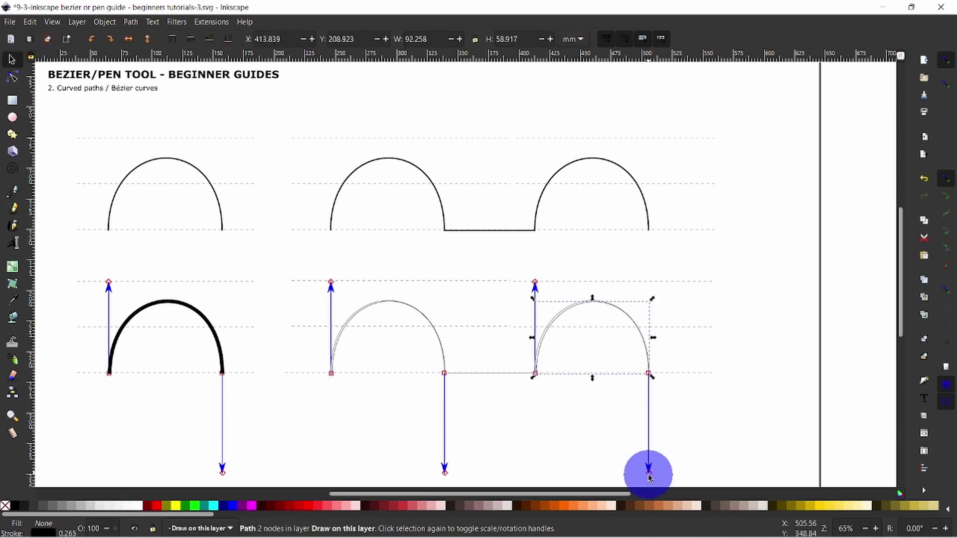
Give both arches a 3 stroke and join their inner end nodes with a straight segment
left_click(453, 365, "shift")
right_click(74, 531)
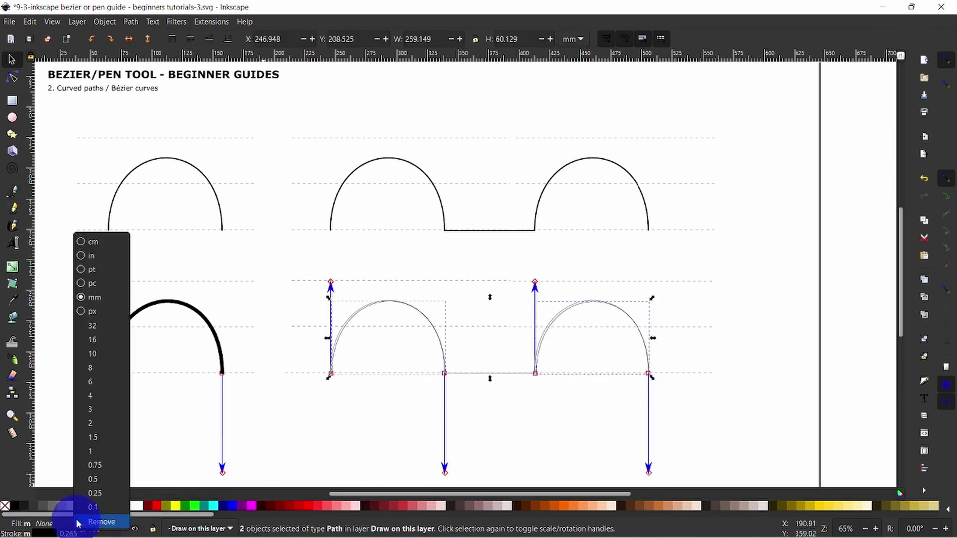
left_click(92, 410)
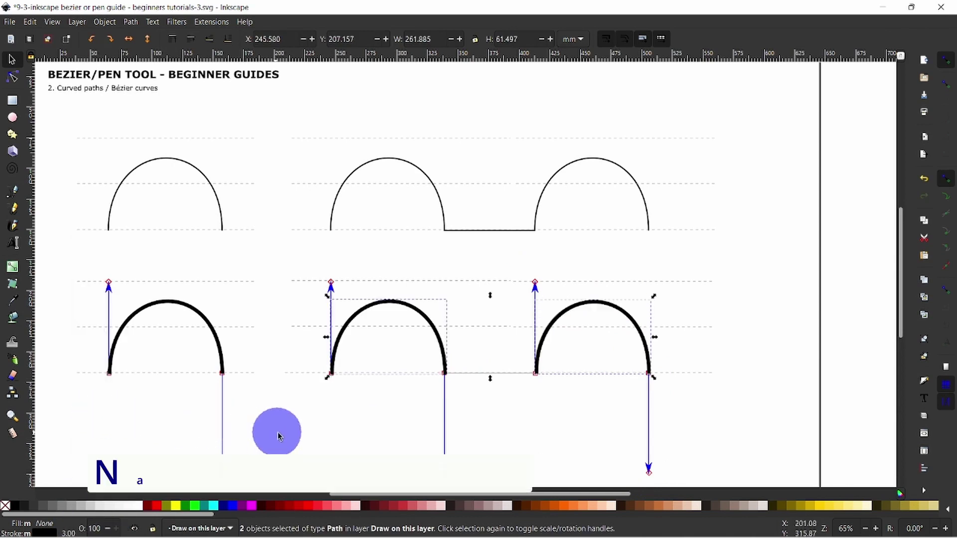
key("n")
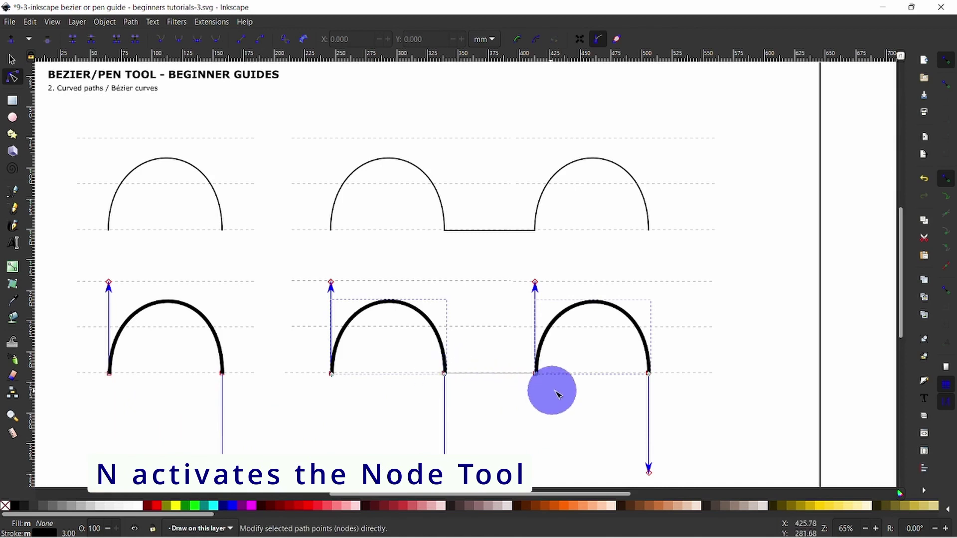
left_click_drag(563, 390, 428, 367)
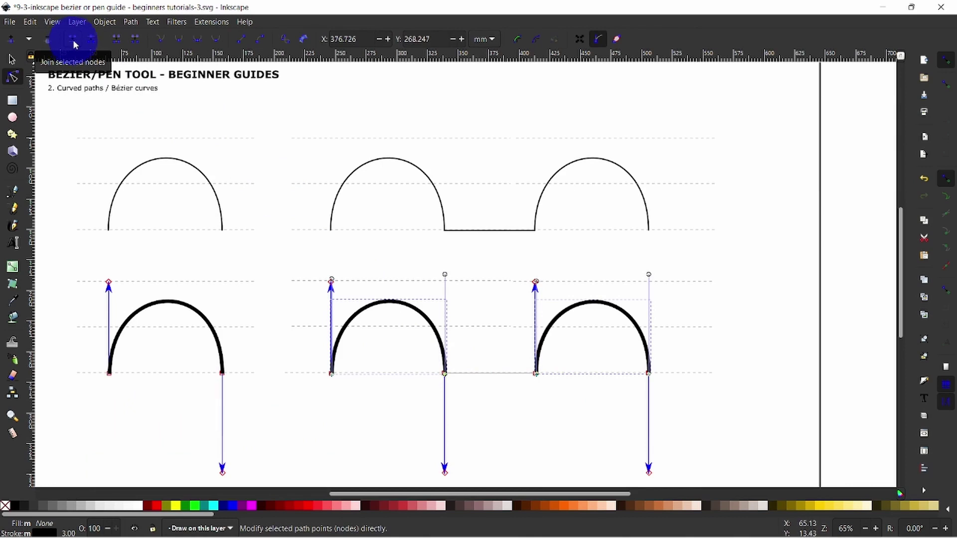
left_click(119, 42)
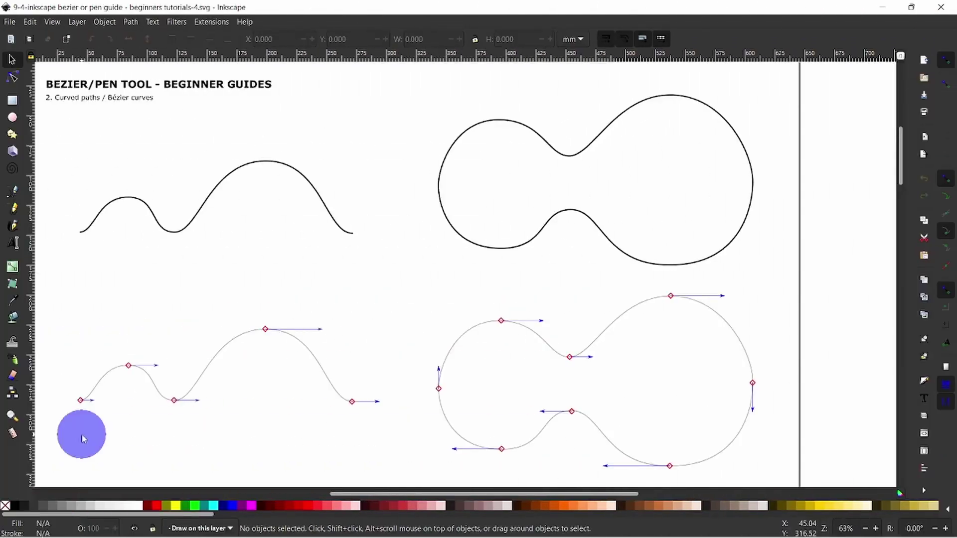
Trace the wavy guide with Bezier nodes at the start, first hump, dip, tall peak and right end
key("b")
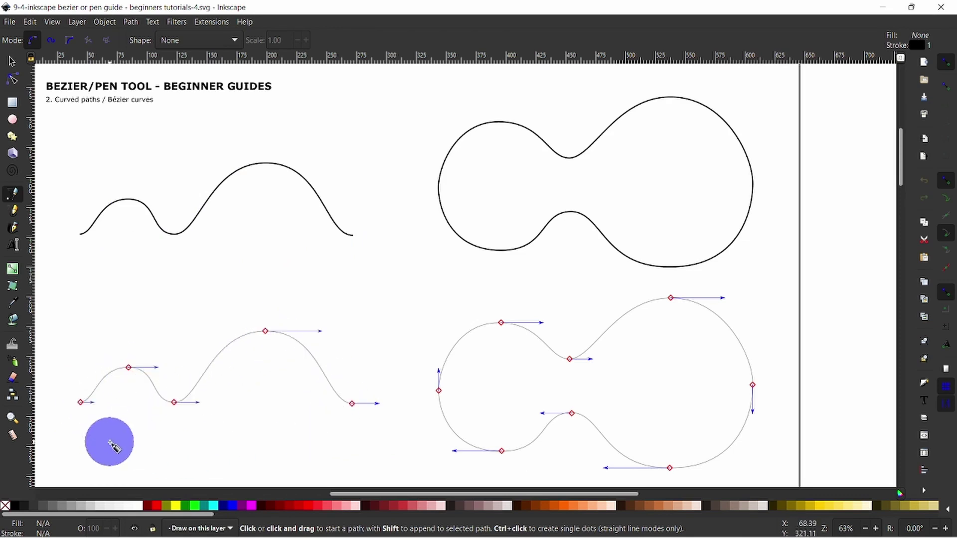
left_click(80, 402)
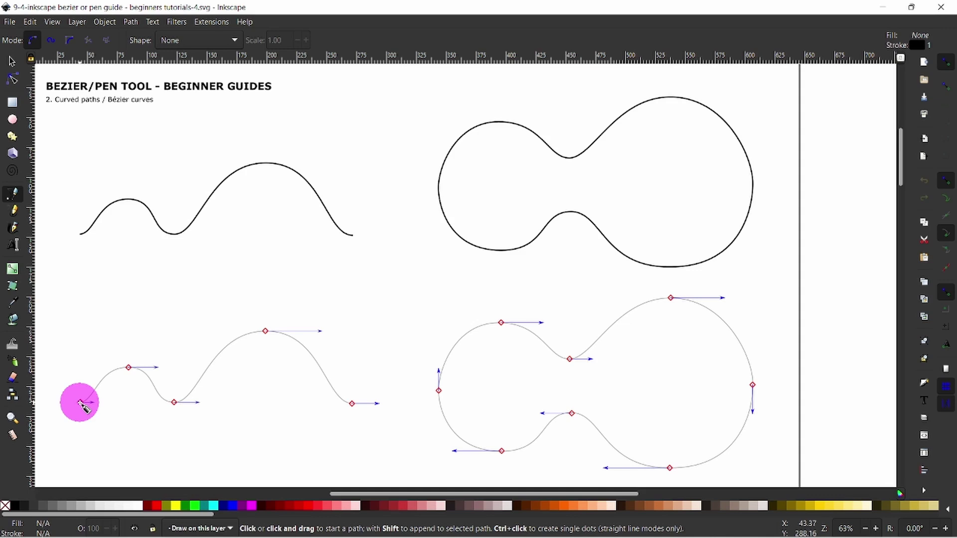
left_click_drag(80, 402, 91, 404)
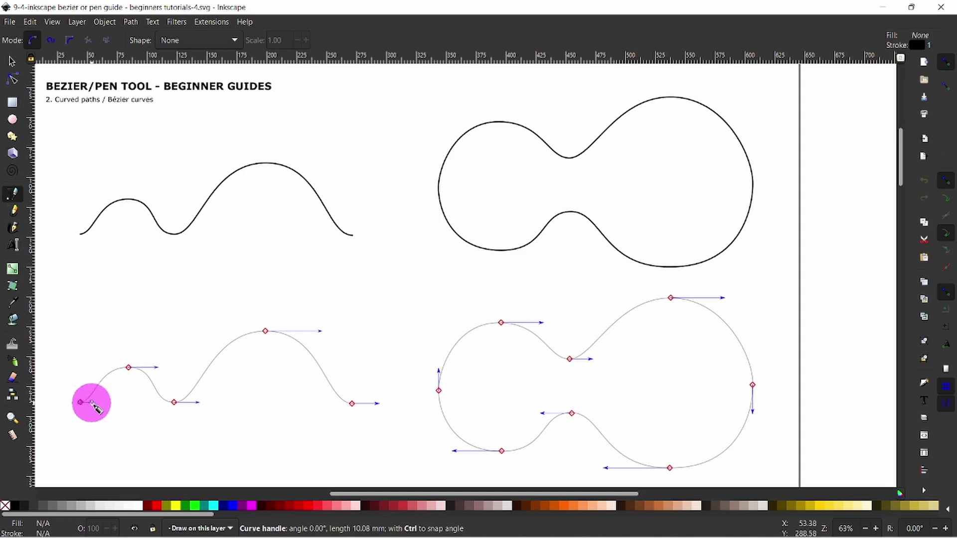
left_click_drag(91, 404, 91, 404)
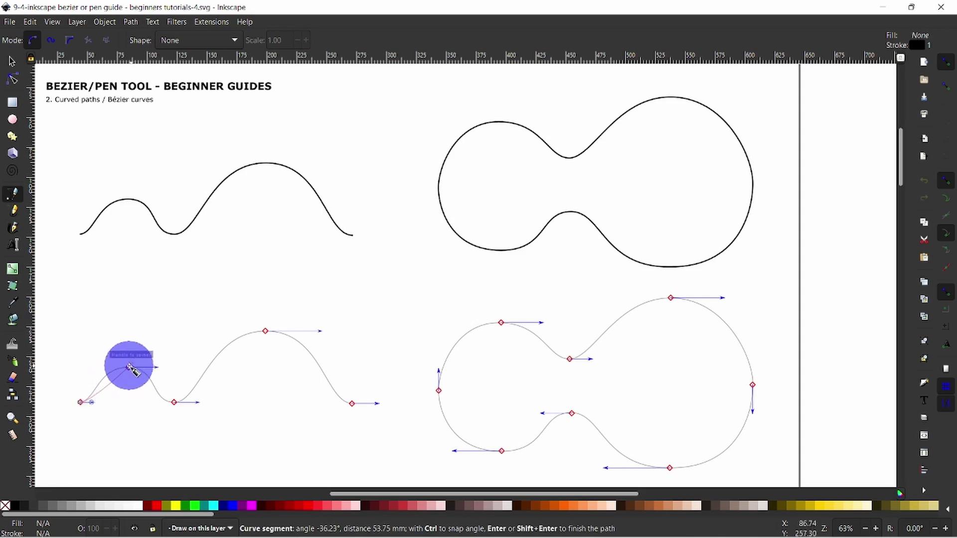
left_click_drag(128, 369, 160, 372)
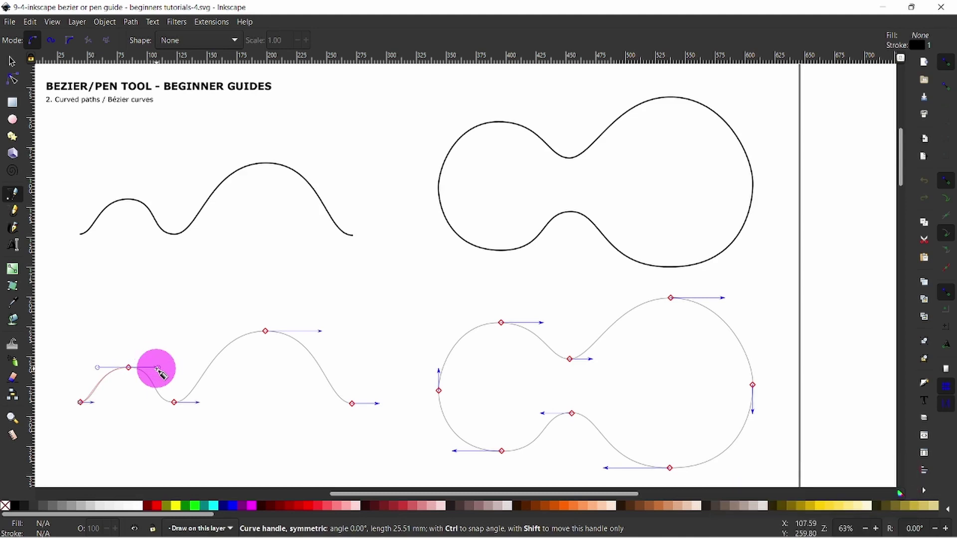
left_click_drag(157, 368, 158, 368)
left_click_drag(174, 403, 200, 403)
left_click_drag(265, 331, 322, 331)
left_click_drag(352, 403, 377, 404)
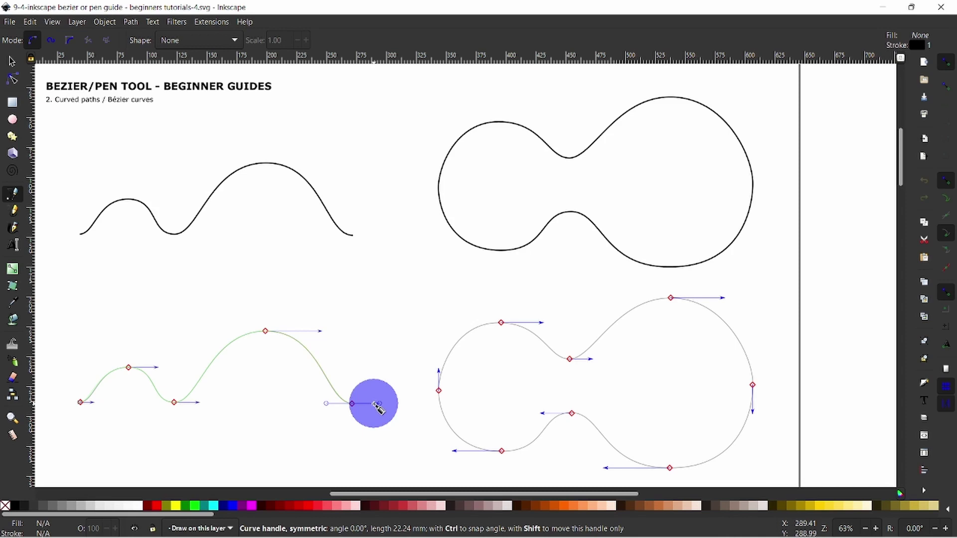
Finish the wavy path at its right end and give it a stroke width of 3
left_click_drag(377, 405, 375, 407)
key("space")
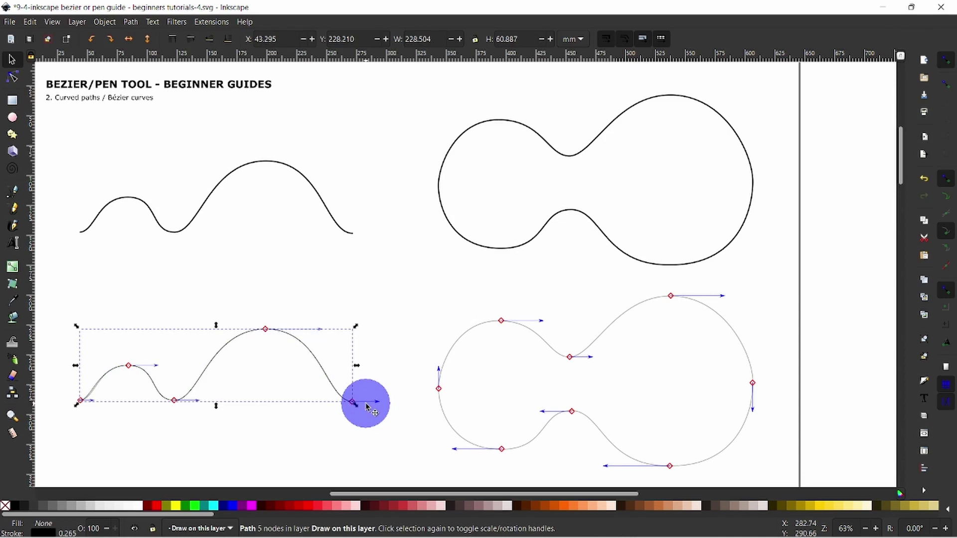
right_click(67, 533)
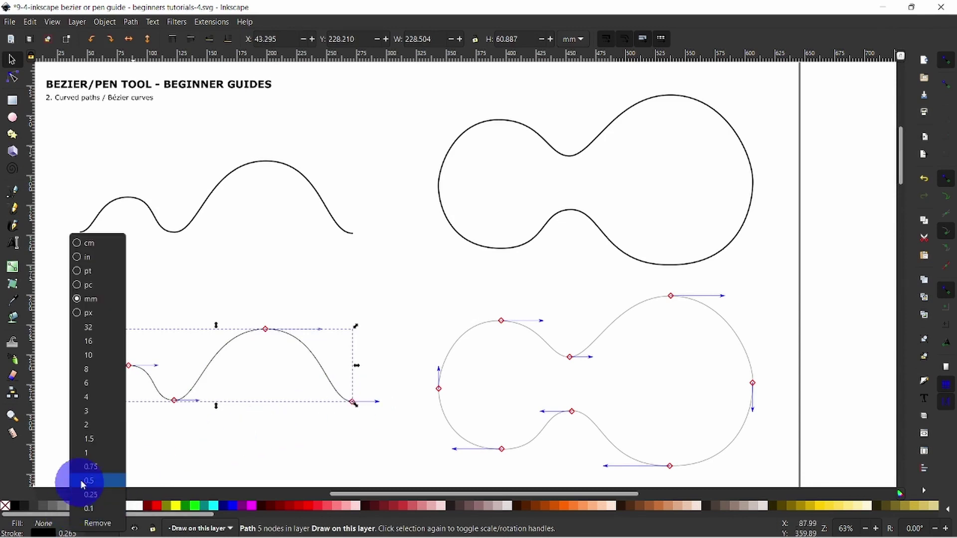
left_click(90, 417)
Trace the two-lobed guitar shape as a closed eight-node smooth Bezier path, then select it
key("b")
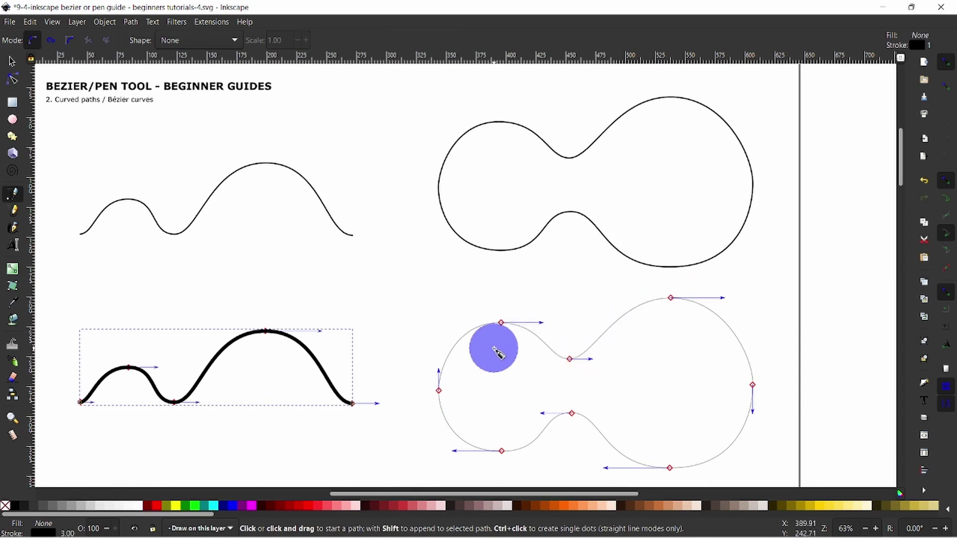
left_click_drag(439, 389, 438, 370)
left_click_drag(501, 323, 543, 327)
left_click_drag(569, 359, 593, 359)
left_click_drag(671, 298, 724, 299)
left_click_drag(753, 385, 752, 412)
left_click_drag(670, 469, 605, 469)
left_click_drag(572, 413, 542, 414)
left_click_drag(502, 451, 452, 452)
left_click_drag(439, 391, 438, 369)
key("s")
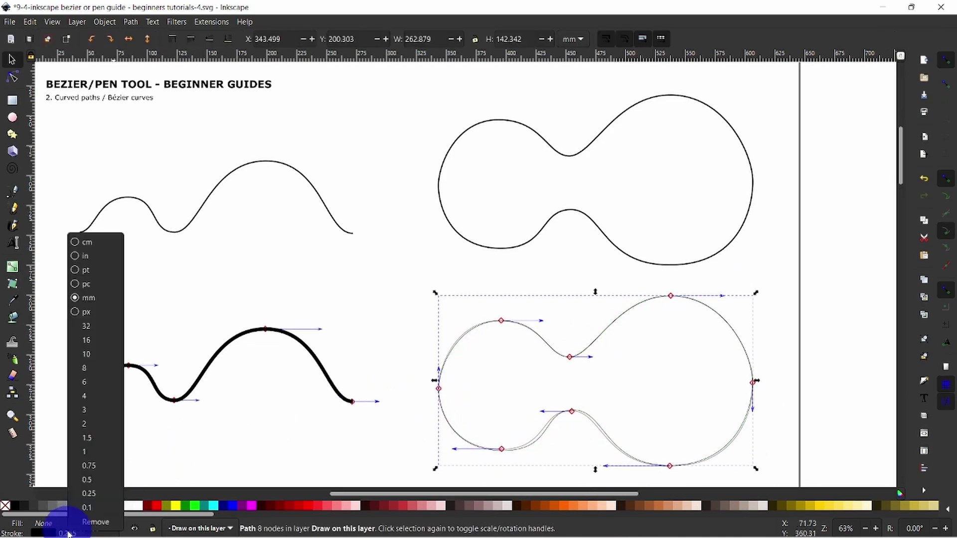